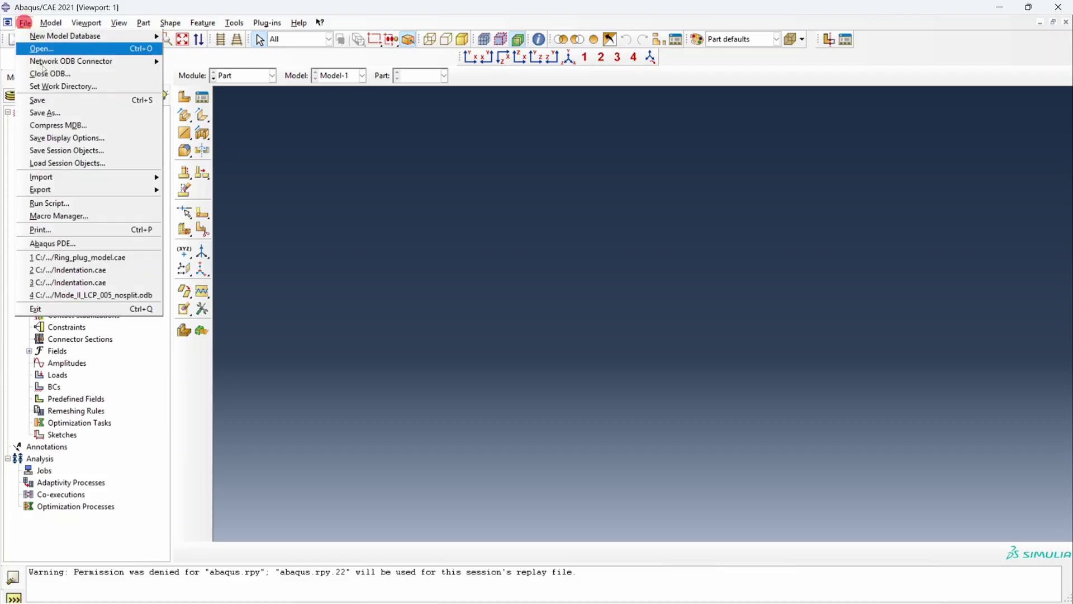
Start a new axisymmetric deformable part named Substrate.
left_click(246, 123)
left_click(184, 98)
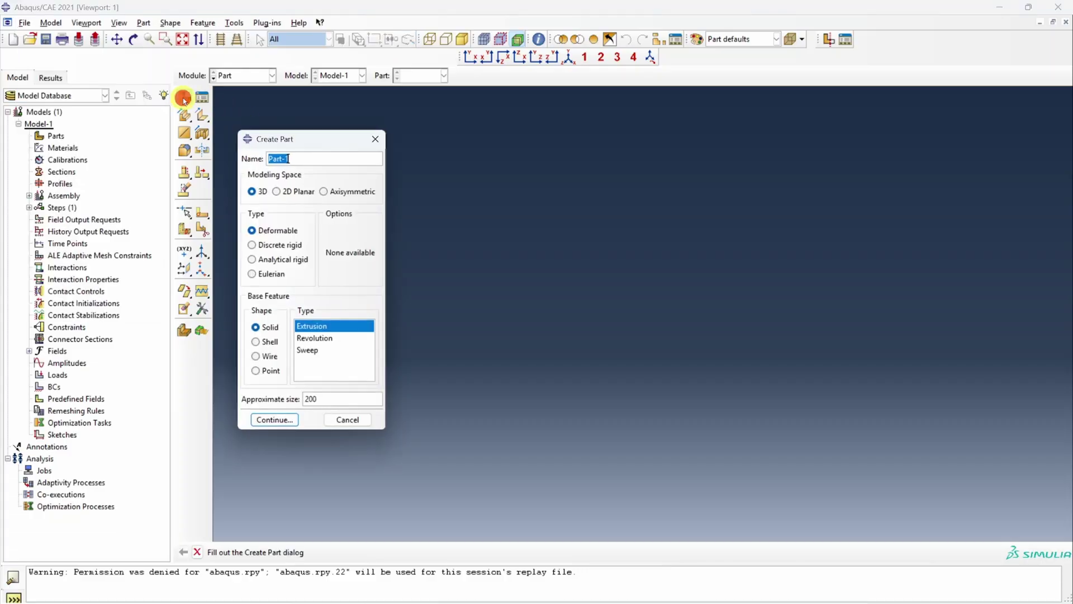
type("Substrate")
left_click(331, 191)
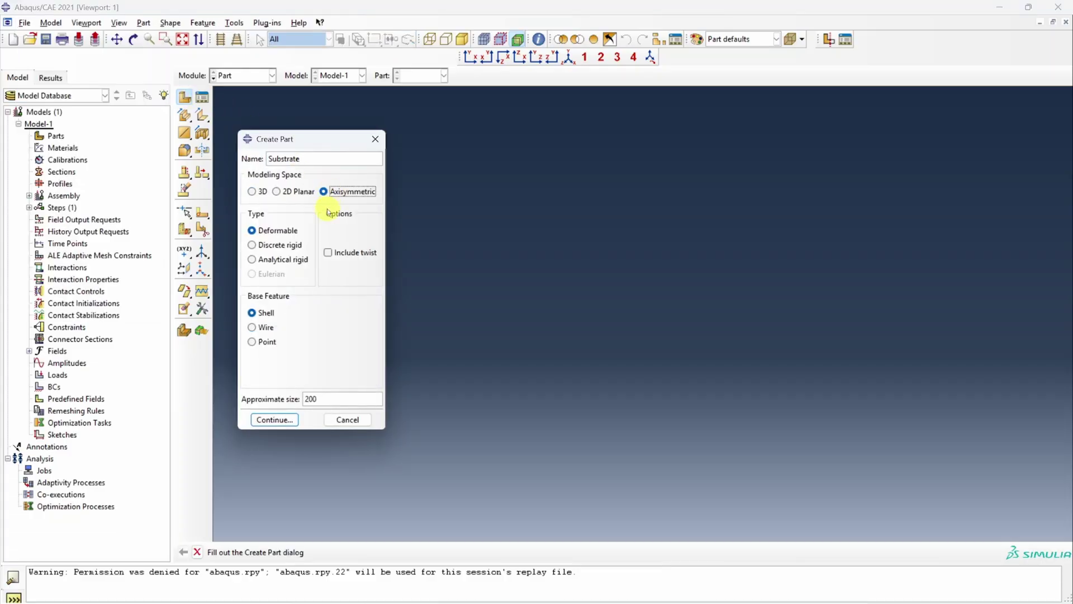
left_click(277, 418)
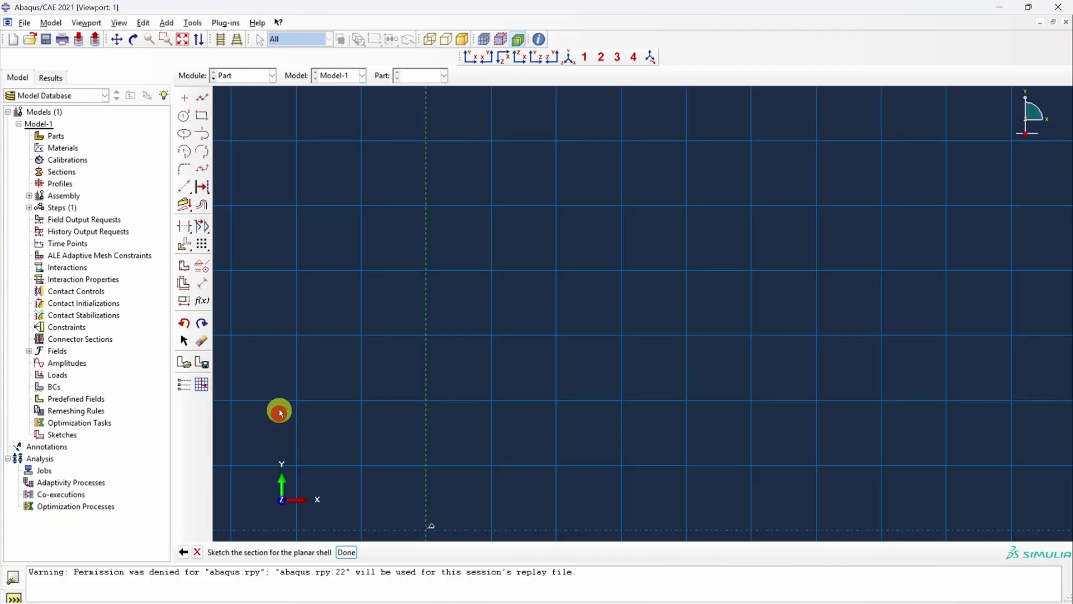
Sketch a rectangle from the origin to 12.5,25 and finish the Substrate part.
left_click(202, 115)
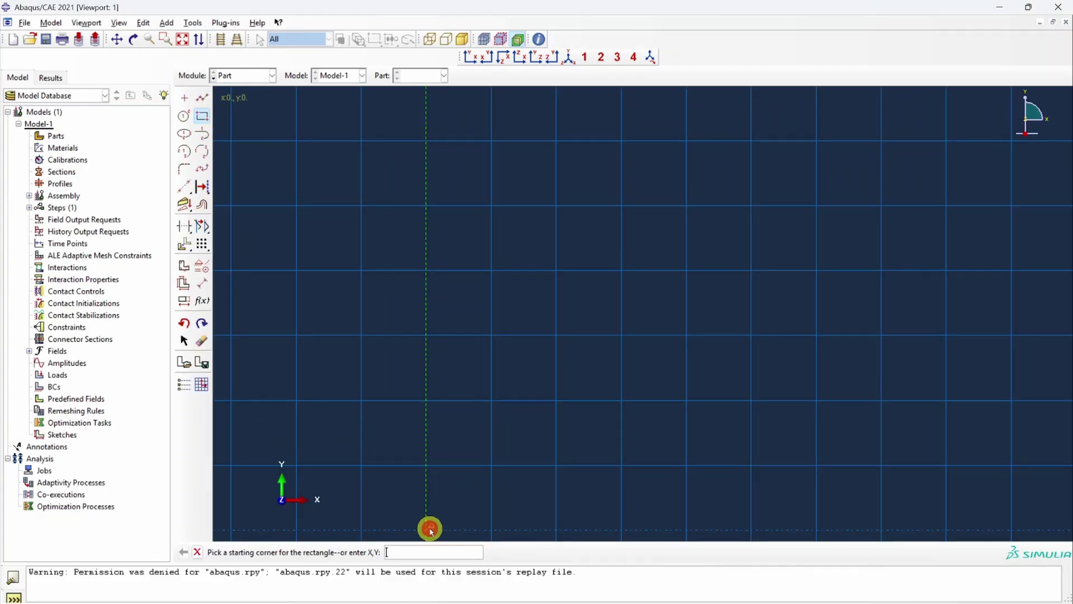
left_click(430, 529)
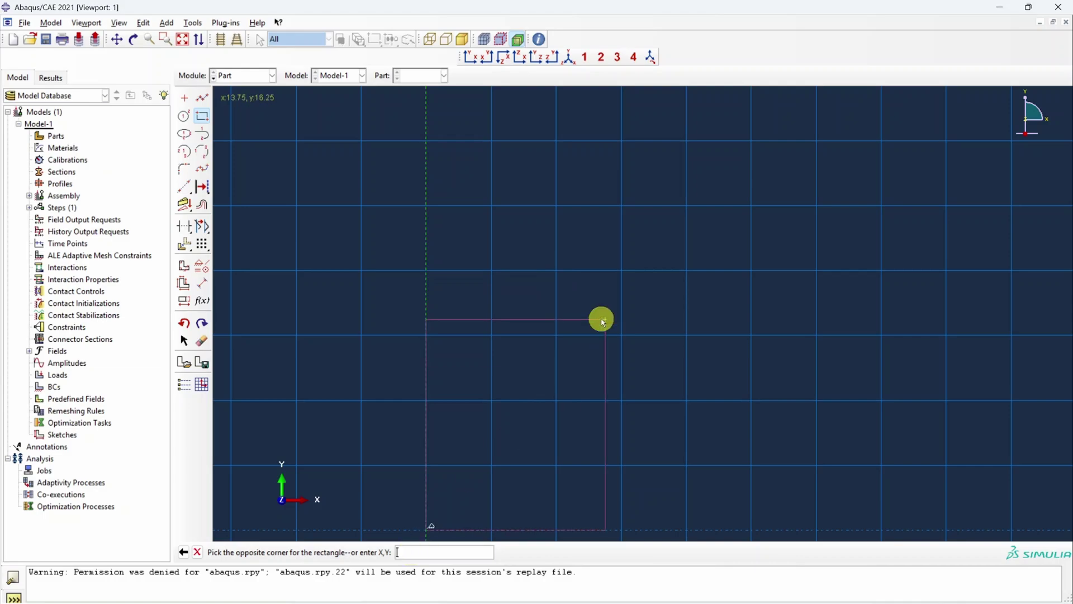
type("12.5,25")
key("Return")
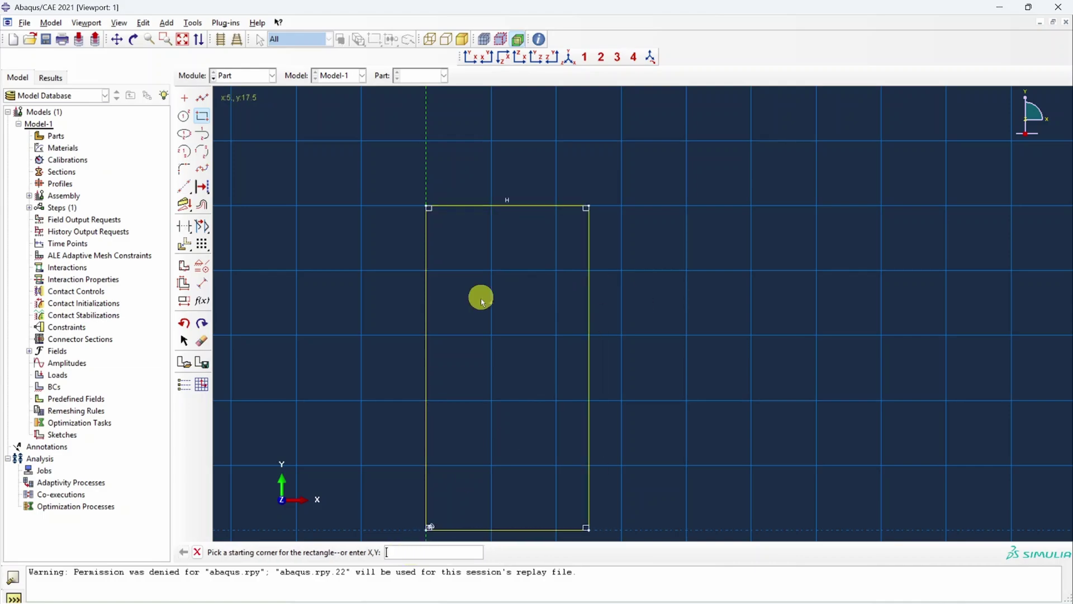
left_click(197, 552)
left_click(346, 551)
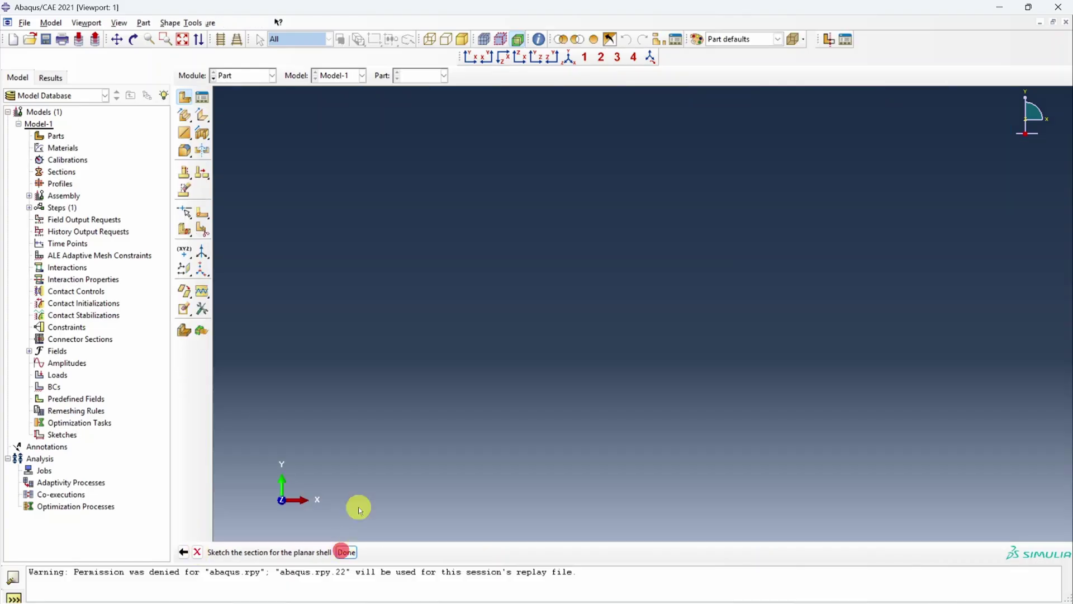
left_click(29, 136)
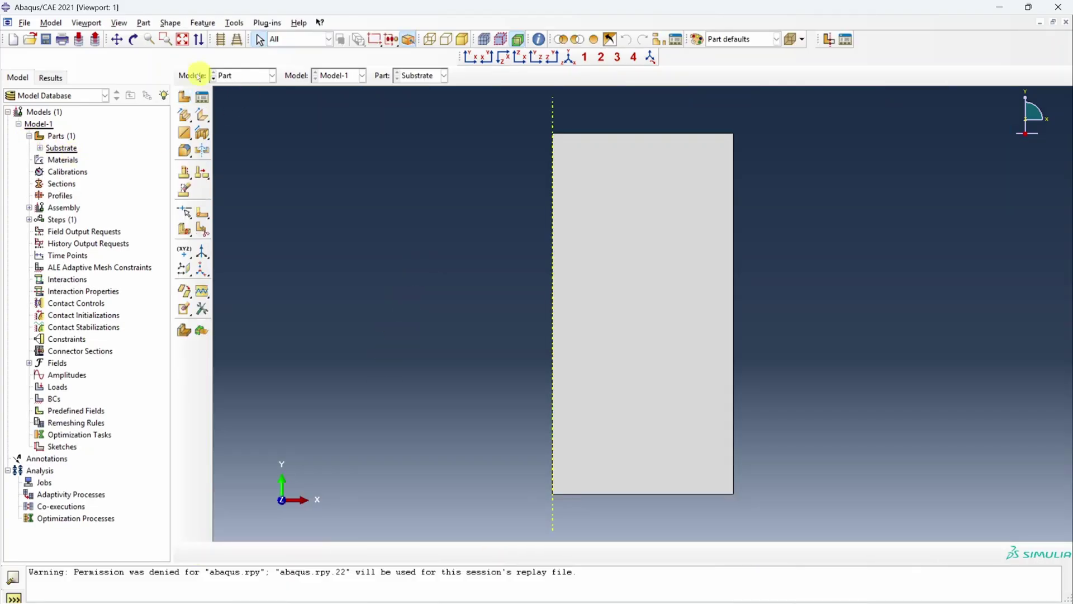
Start a new axisymmetric analytical rigid part named Indenter.
left_click(184, 97)
type("Indenter")
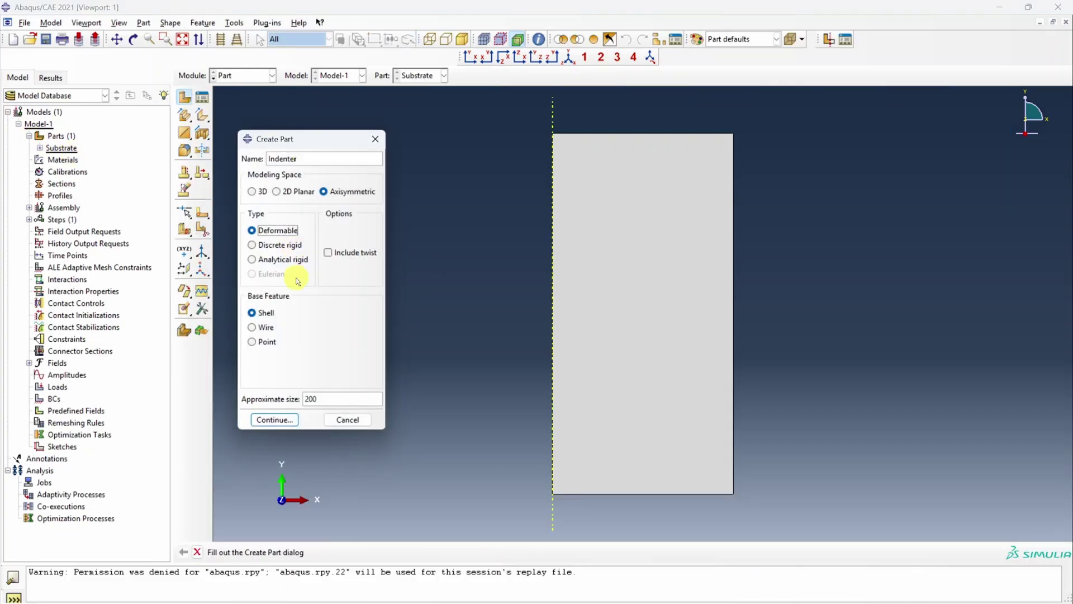
left_click(269, 262)
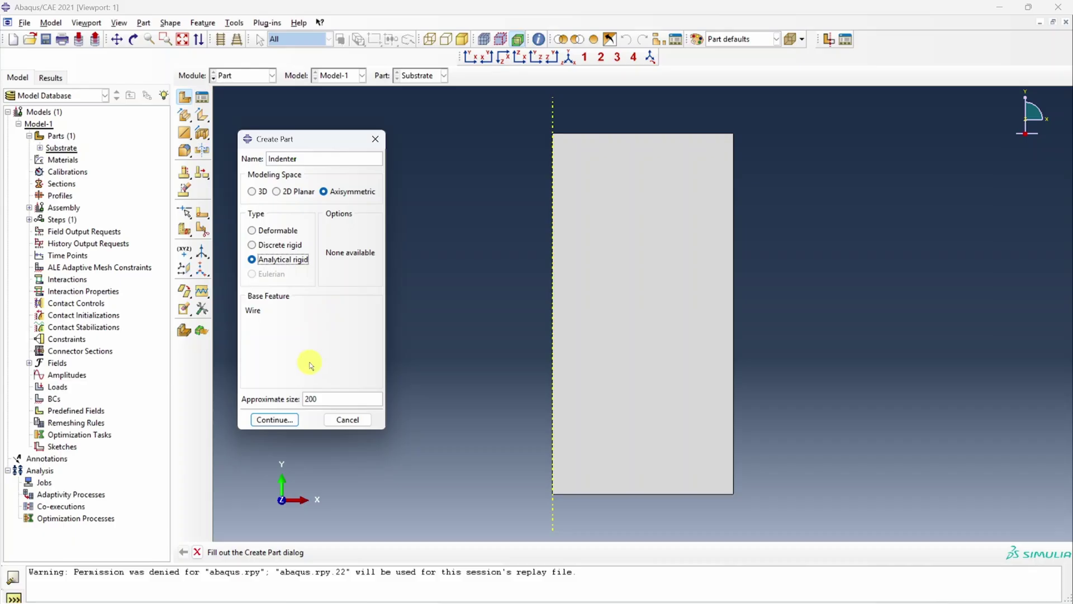
left_click(277, 420)
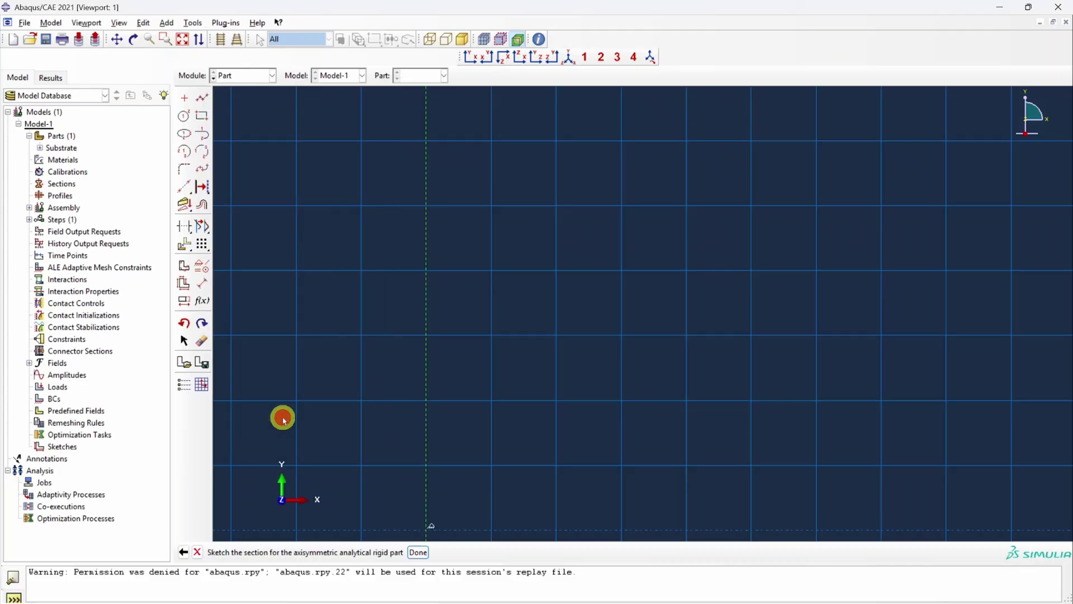
Sketch the Indenter's centre-point arc centred on the axis, starting at 0,25, ending up-right.
left_click(183, 152)
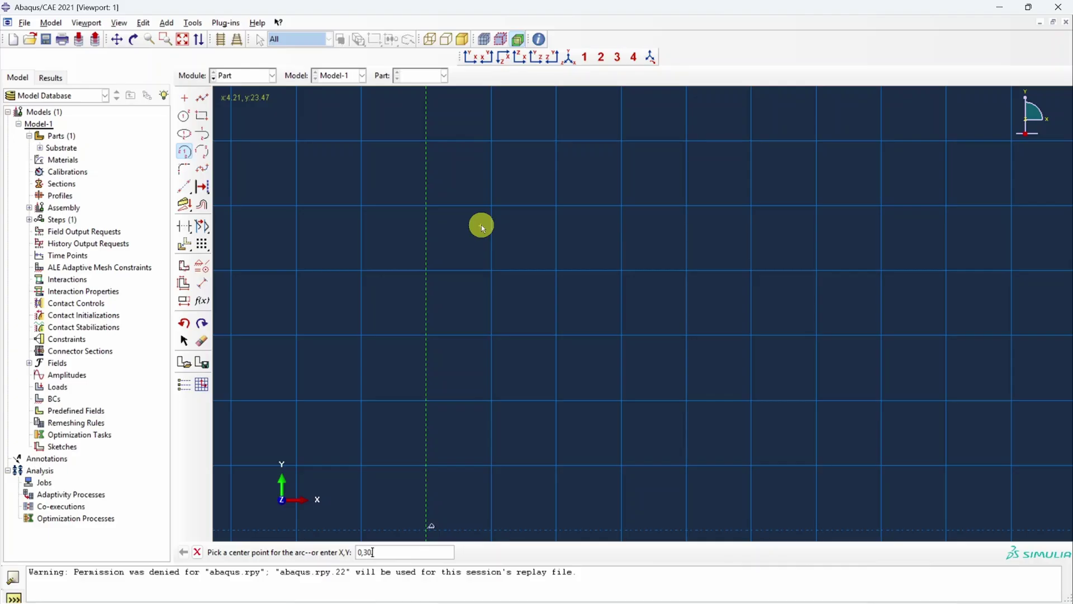
key("Return")
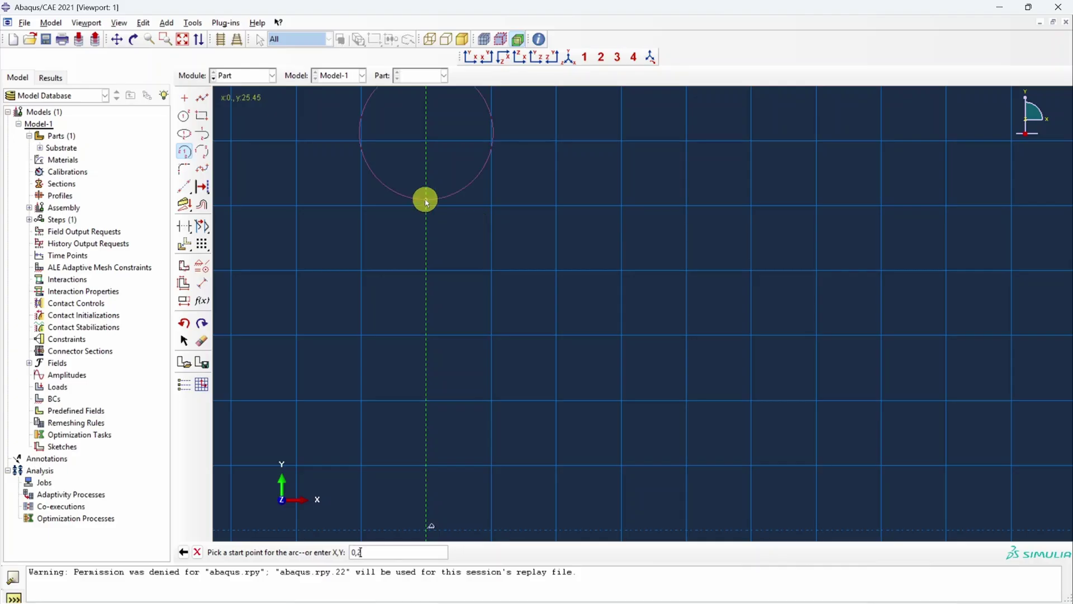
key("Return")
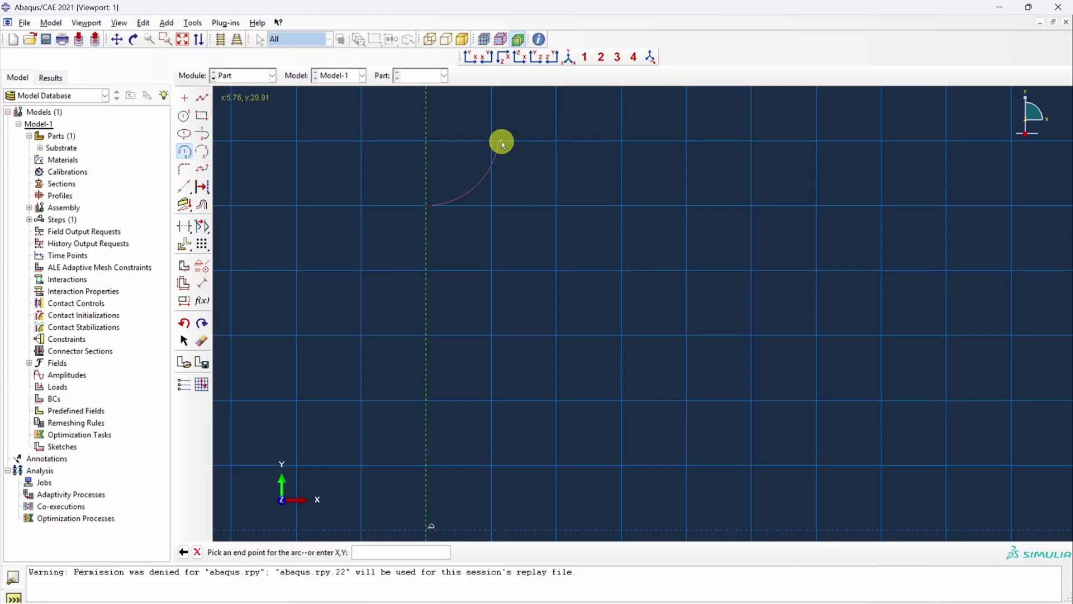
left_click(502, 142)
left_click(197, 553)
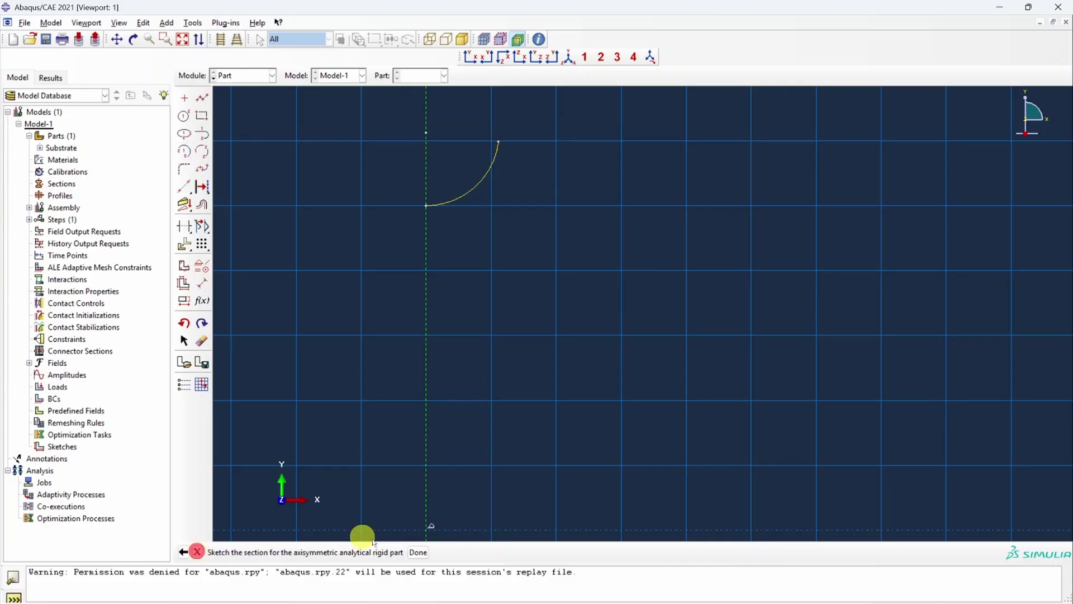
left_click(420, 553)
In the Property module, create material Copper with elastic E 100000 and Poisson's ratio 0.3.
left_click(251, 79)
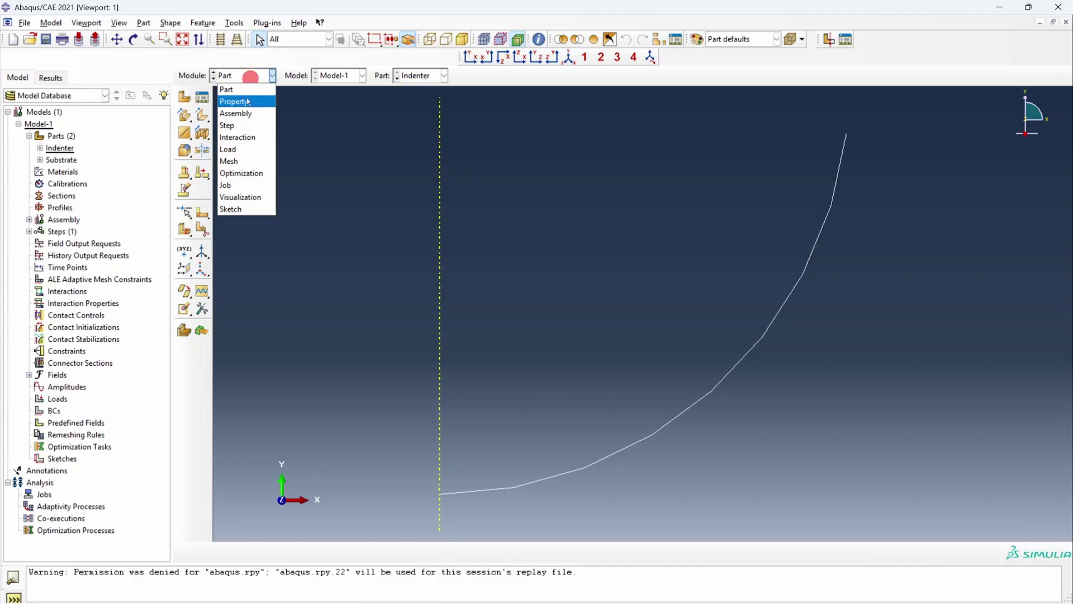
left_click(248, 97)
left_click(186, 97)
type("Copper")
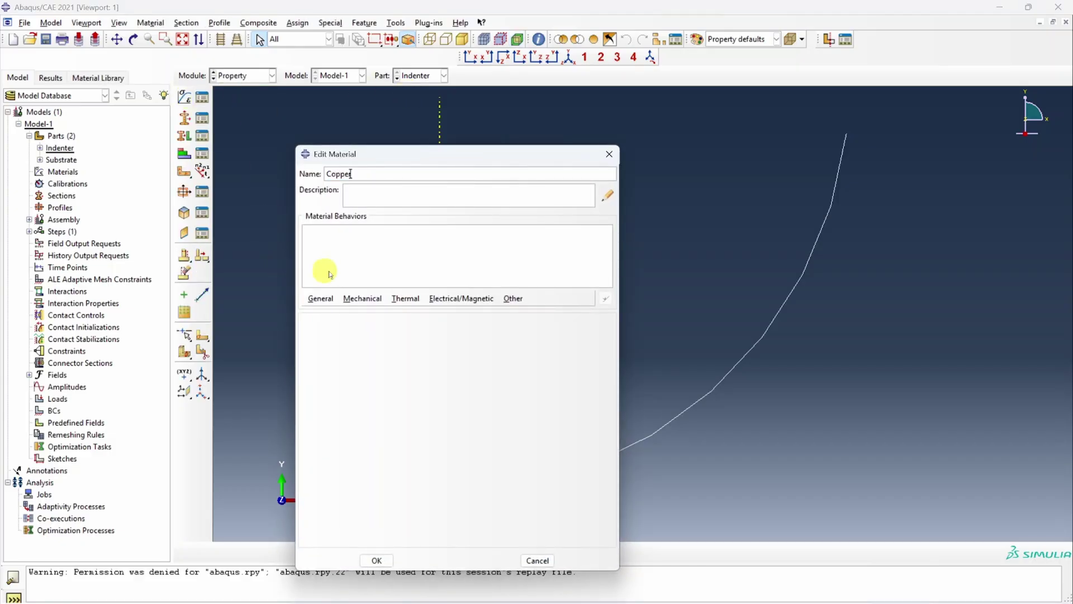
left_click(362, 298)
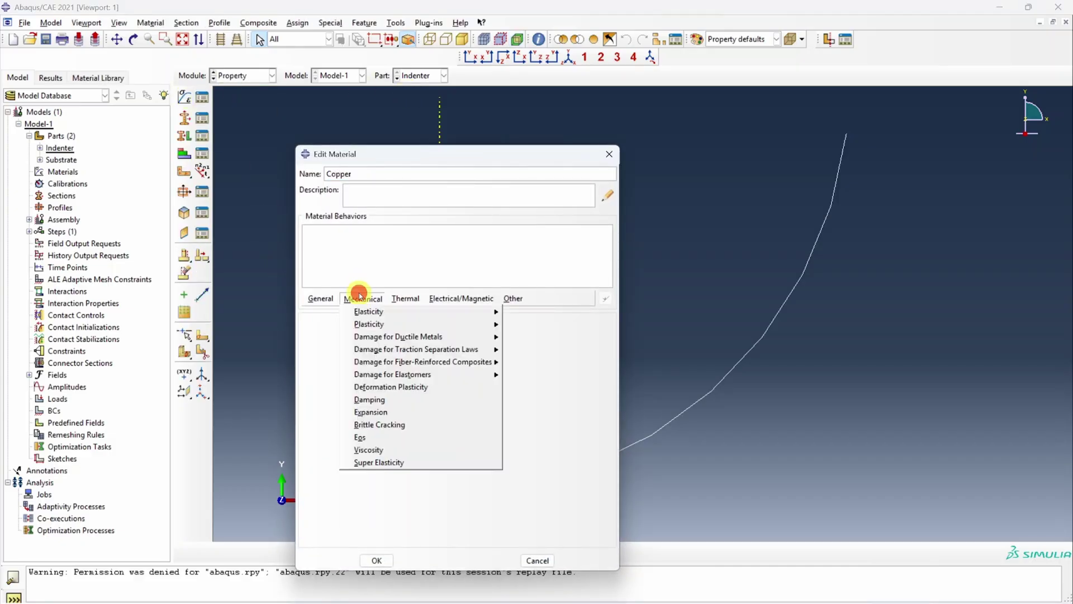
mouse_move(447, 311)
left_click(528, 312)
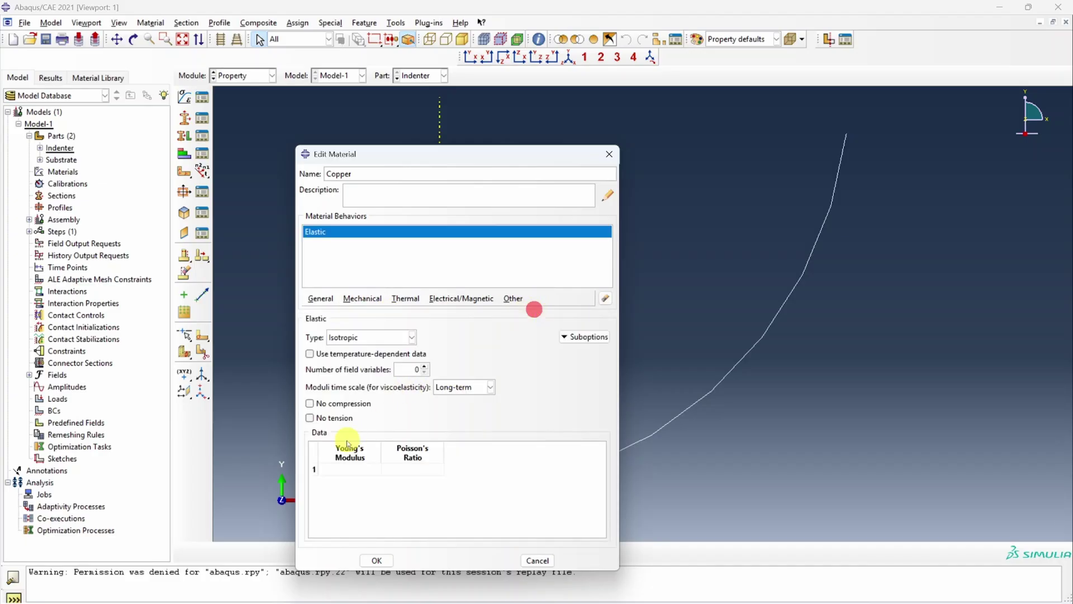
left_click(346, 471)
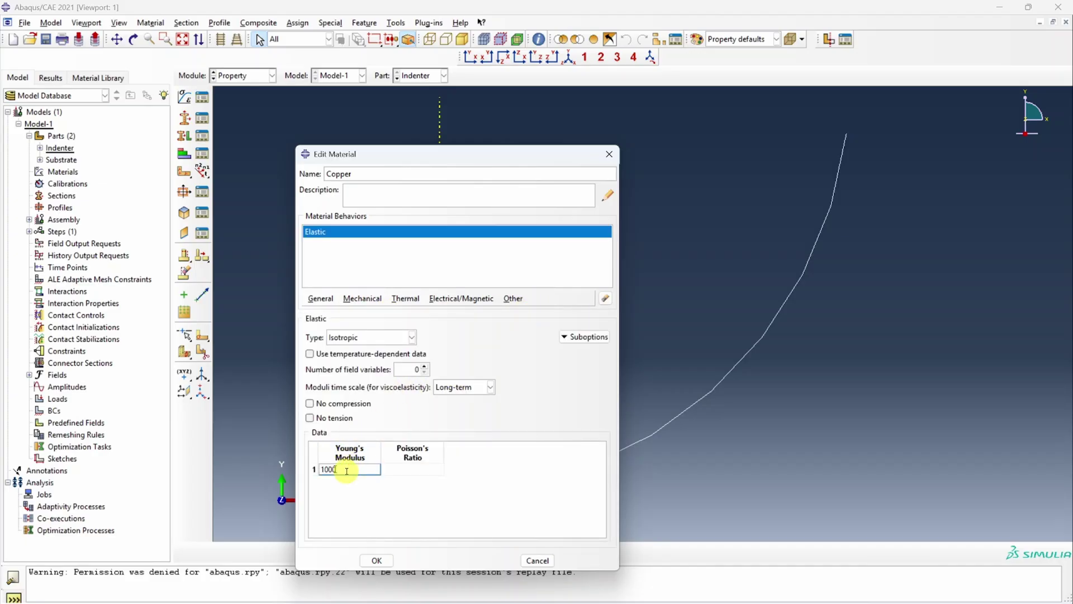
left_click(406, 468)
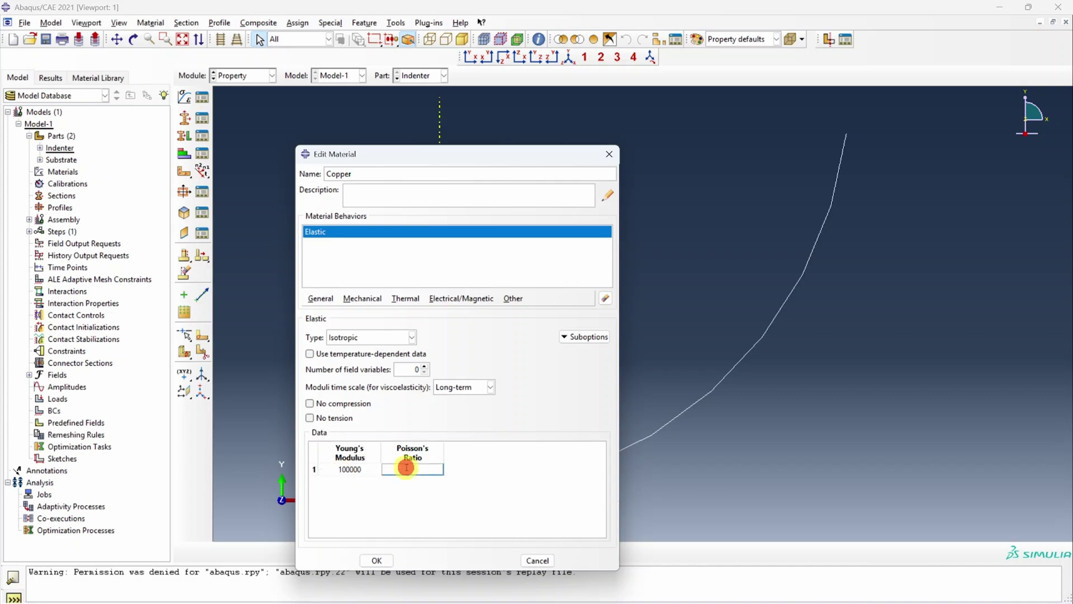
type("0.3")
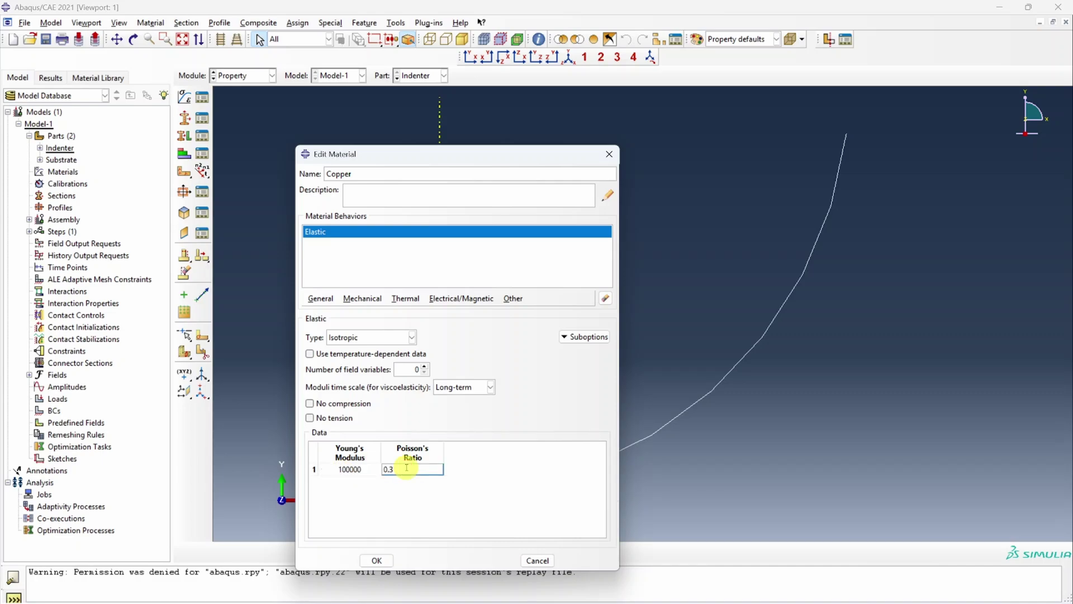
Add plasticity to Copper: yield 300 at zero plastic strain, rising to 350, and save.
left_click(367, 298)
mouse_move(379, 324)
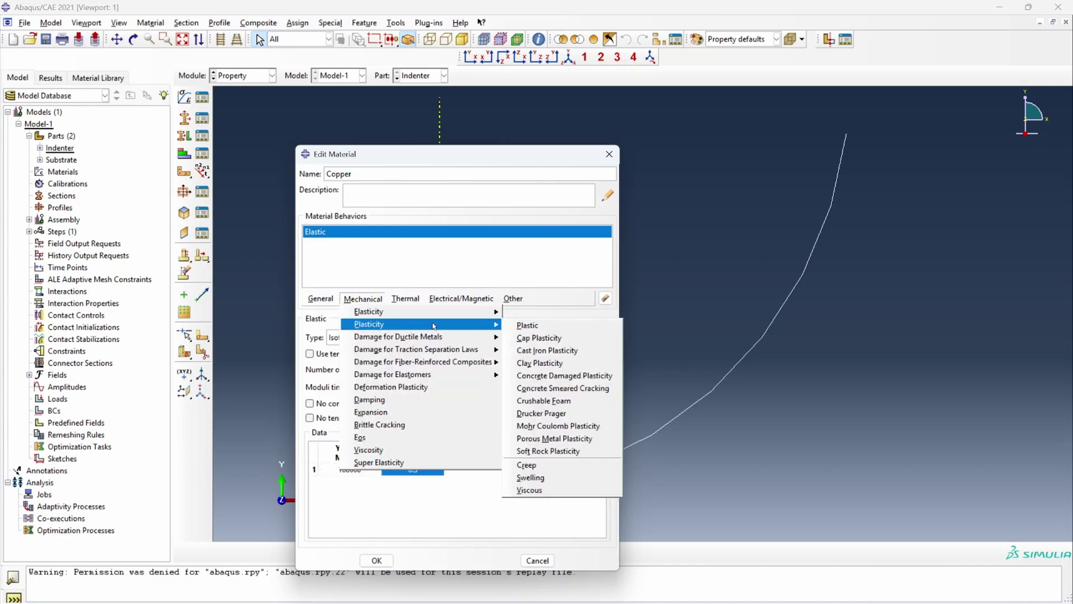
left_click(557, 326)
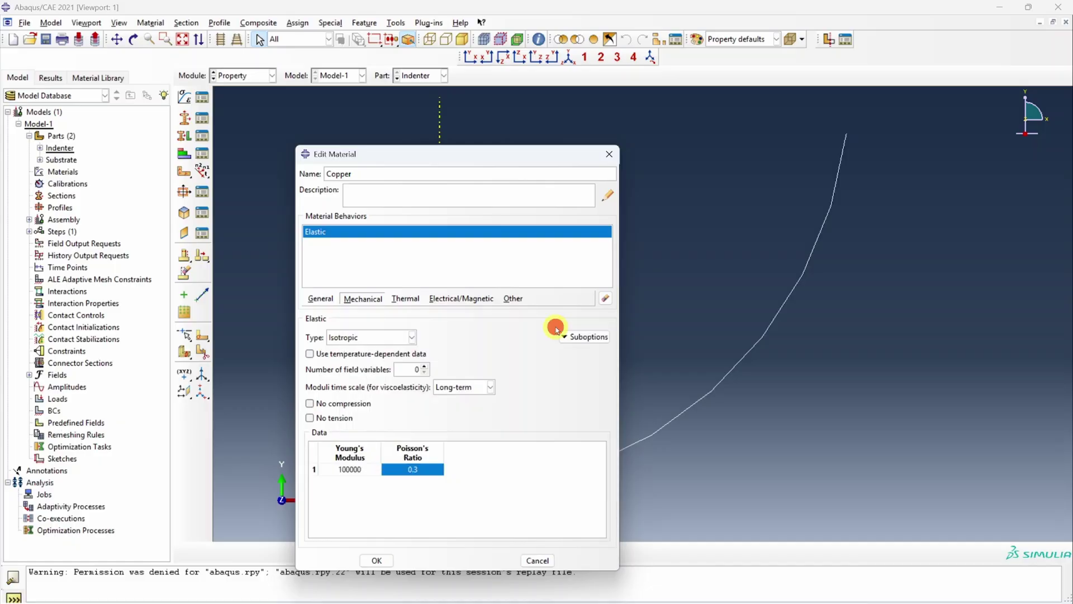
left_click(352, 454)
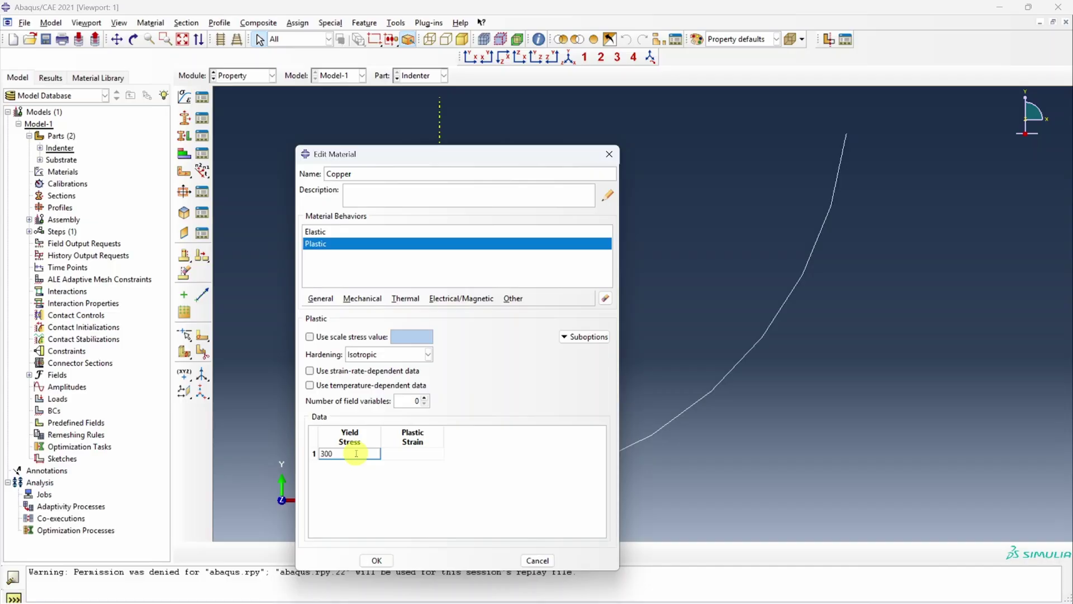
key("Tab")
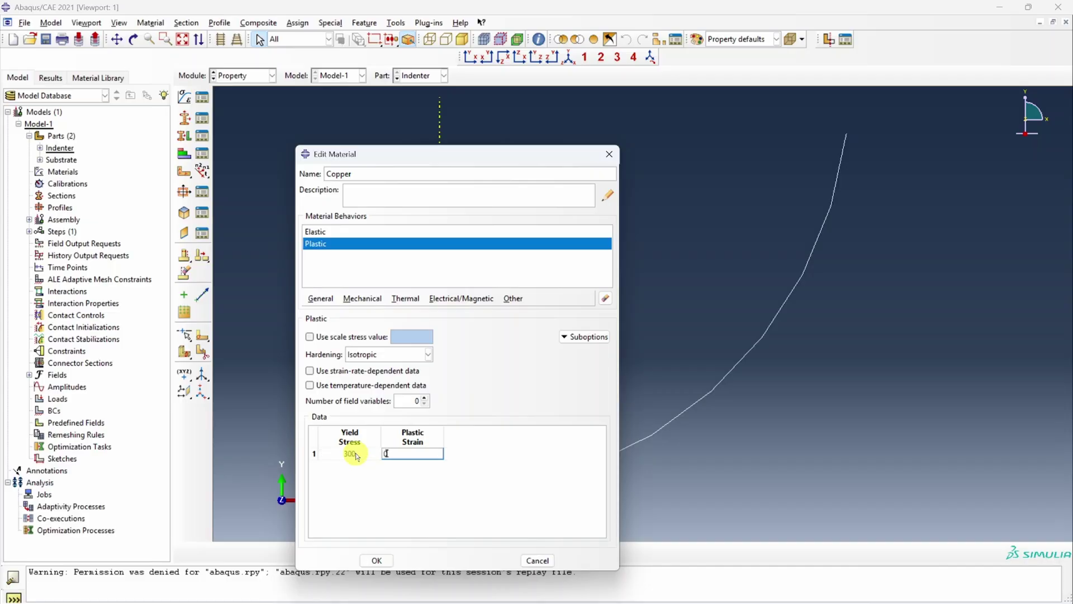
key("Tab")
type("35")
key("Tab")
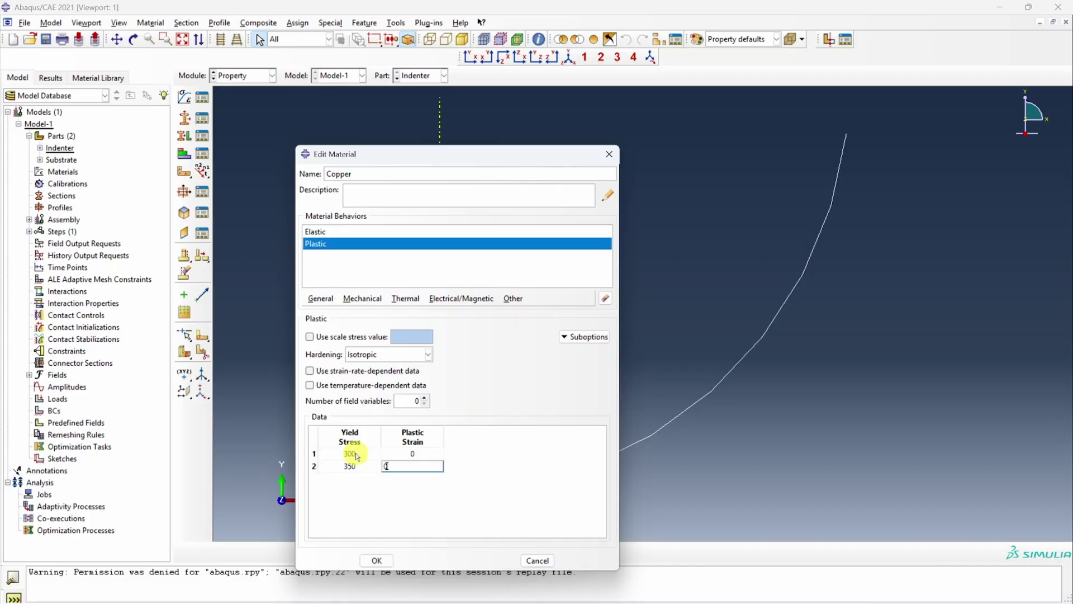
left_click(380, 559)
Create a solid homogeneous section named Copper using the Copper material.
left_click(185, 118)
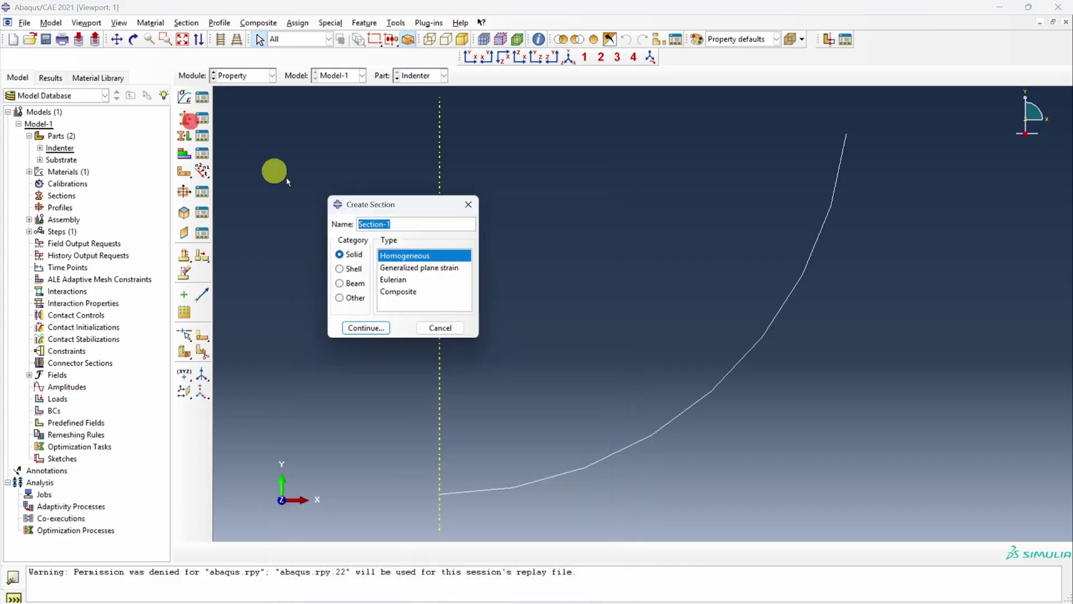
type("Copper")
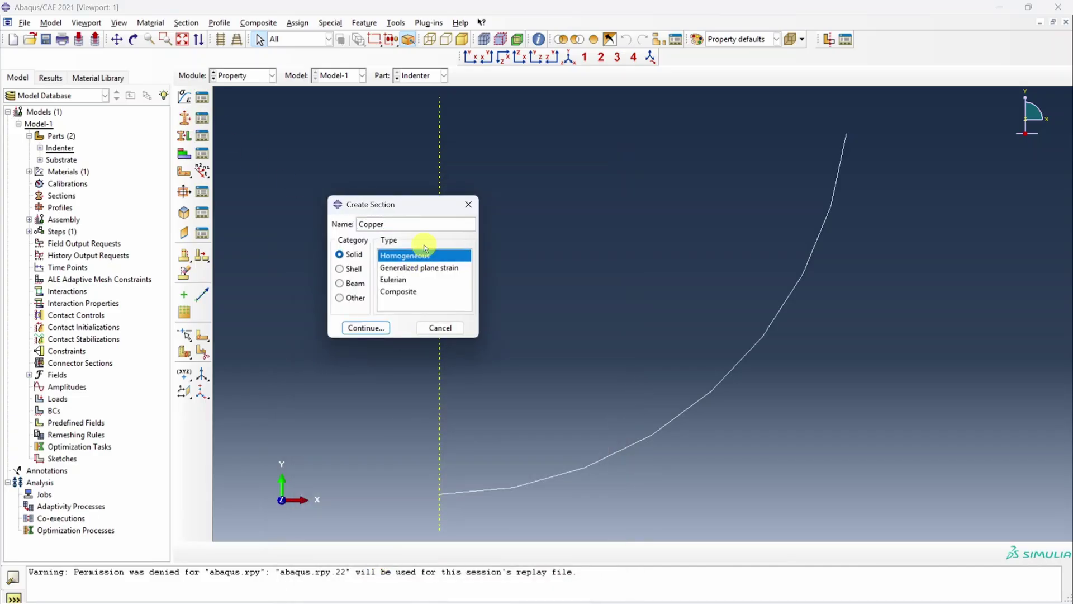
left_click(374, 328)
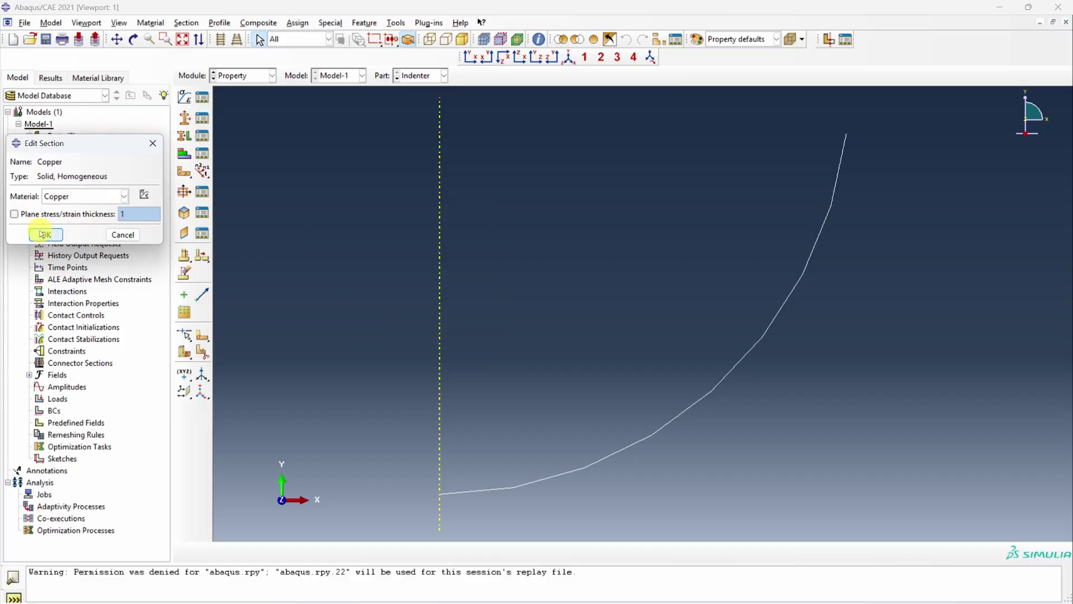
left_click(43, 234)
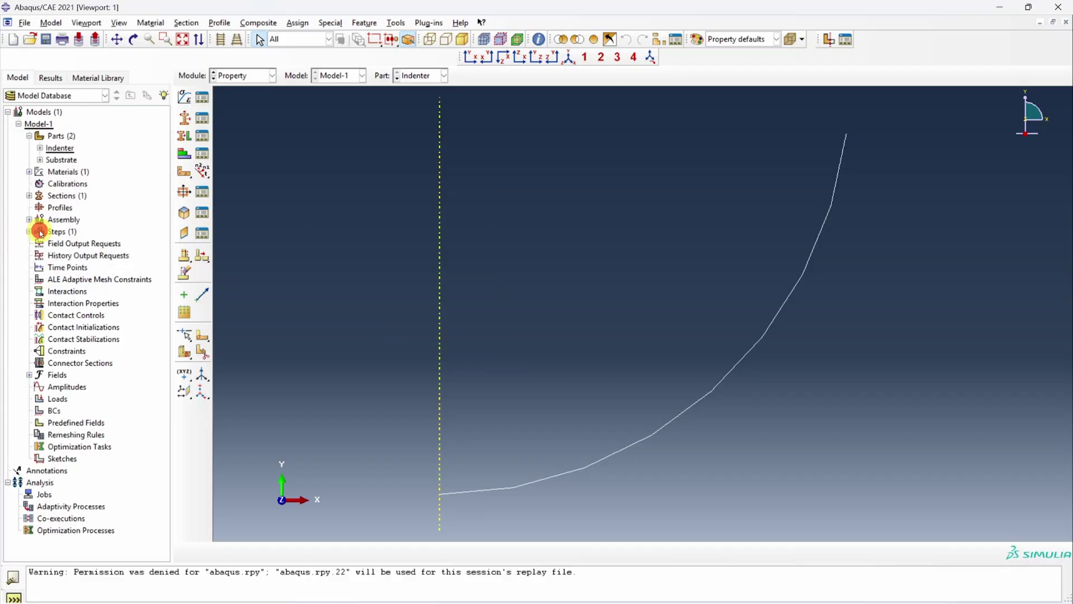
Assign the Copper section to the Substrate rectangle.
left_click(425, 79)
left_click(418, 96)
left_click(183, 134)
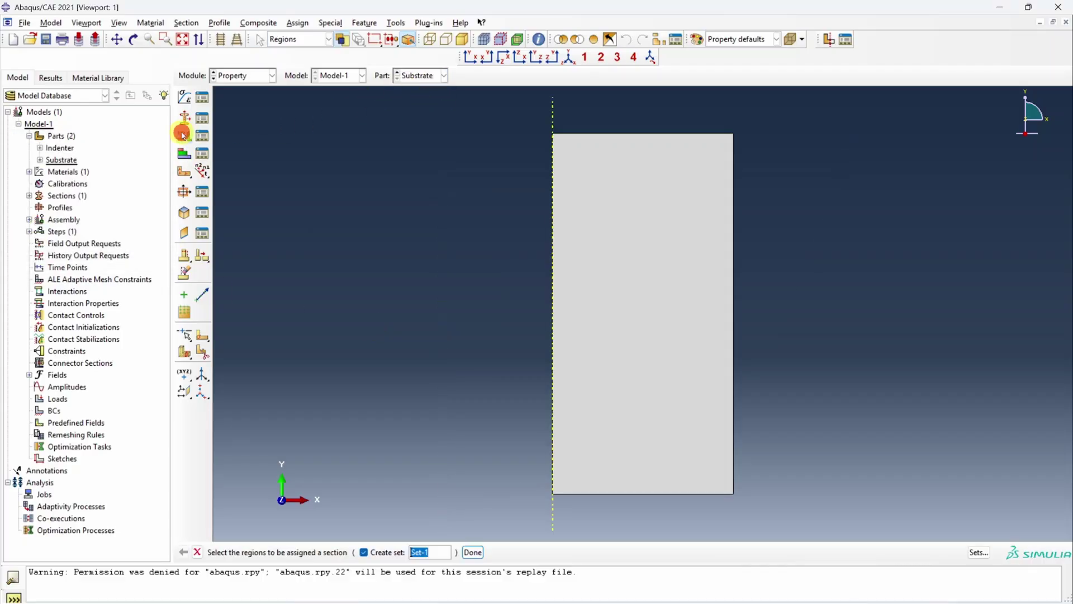
left_click(671, 331)
left_click(471, 552)
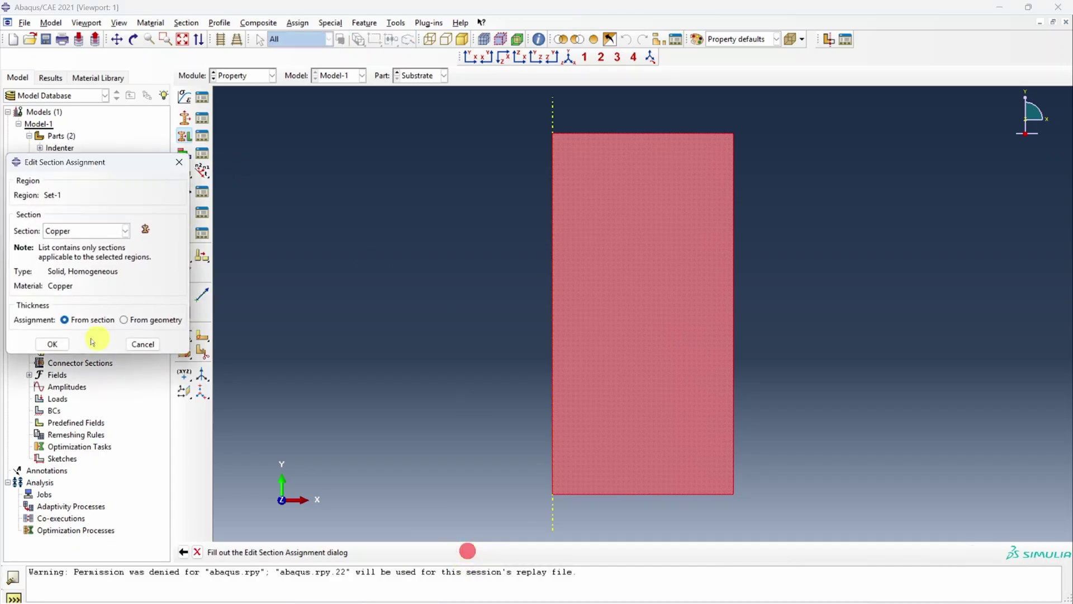
left_click(52, 344)
left_click(246, 75)
left_click(250, 112)
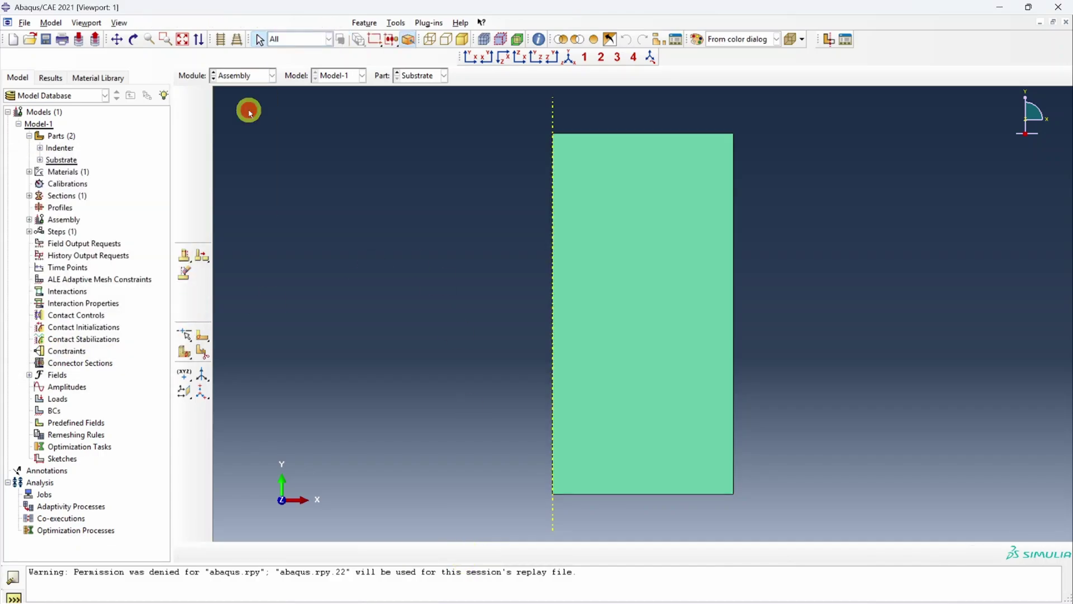
Add instances of both the Indenter and Substrate parts to the assembly.
left_click(185, 96)
left_click(30, 246)
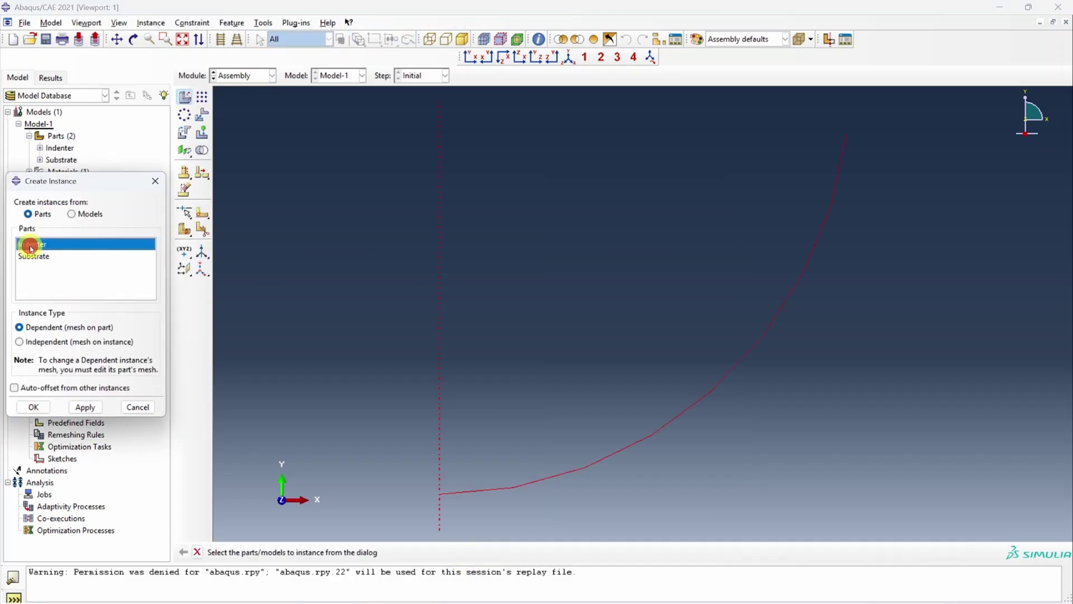
left_click(33, 256, "shift")
left_click(34, 407)
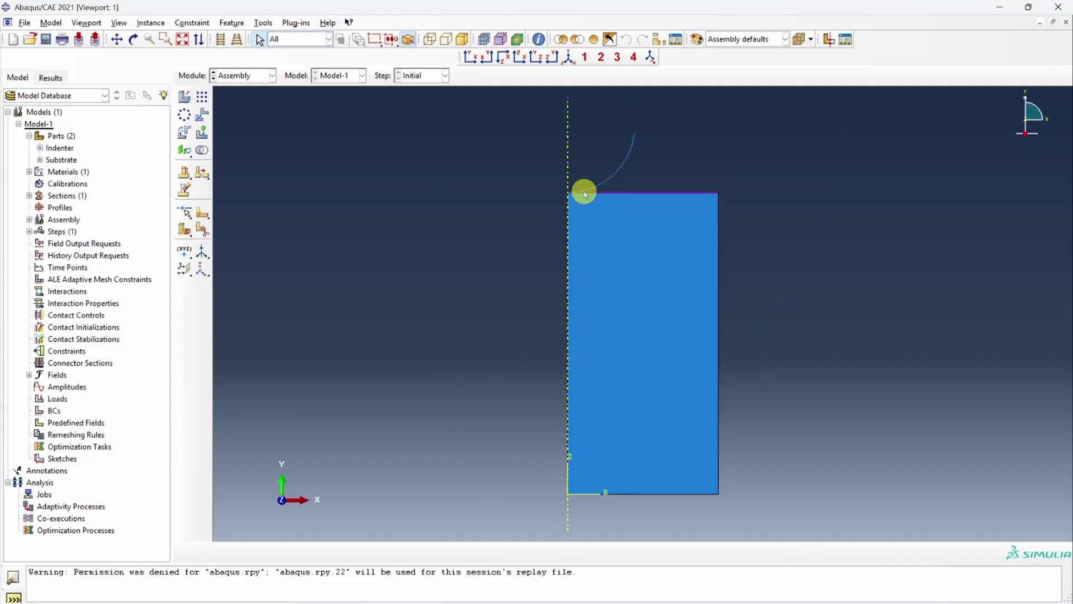
Switch to the Step module and begin creating a new analysis step.
left_click(239, 74)
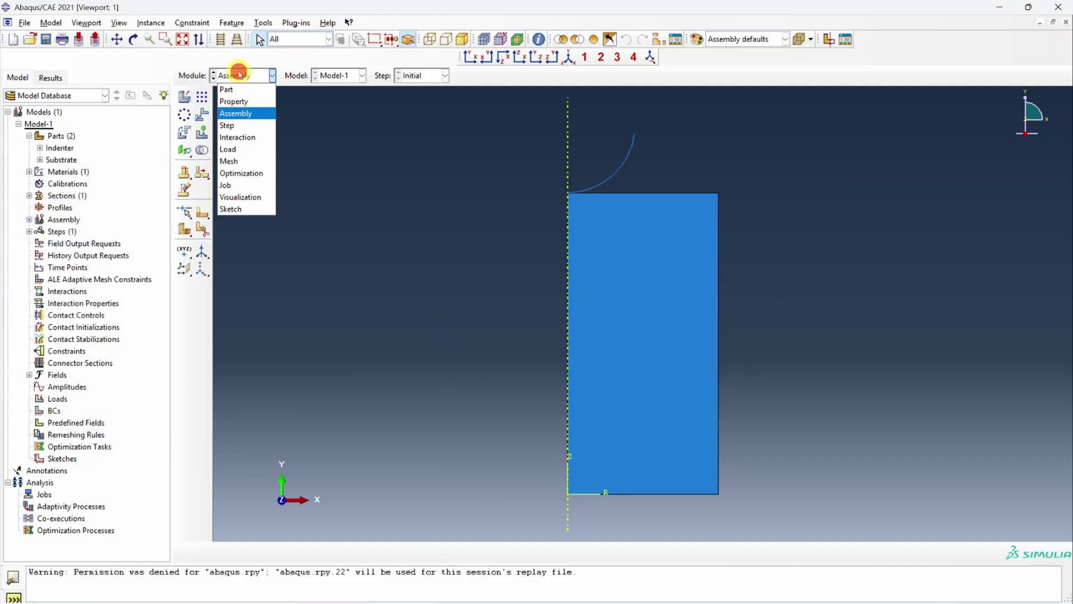
left_click(230, 126)
left_click(184, 97)
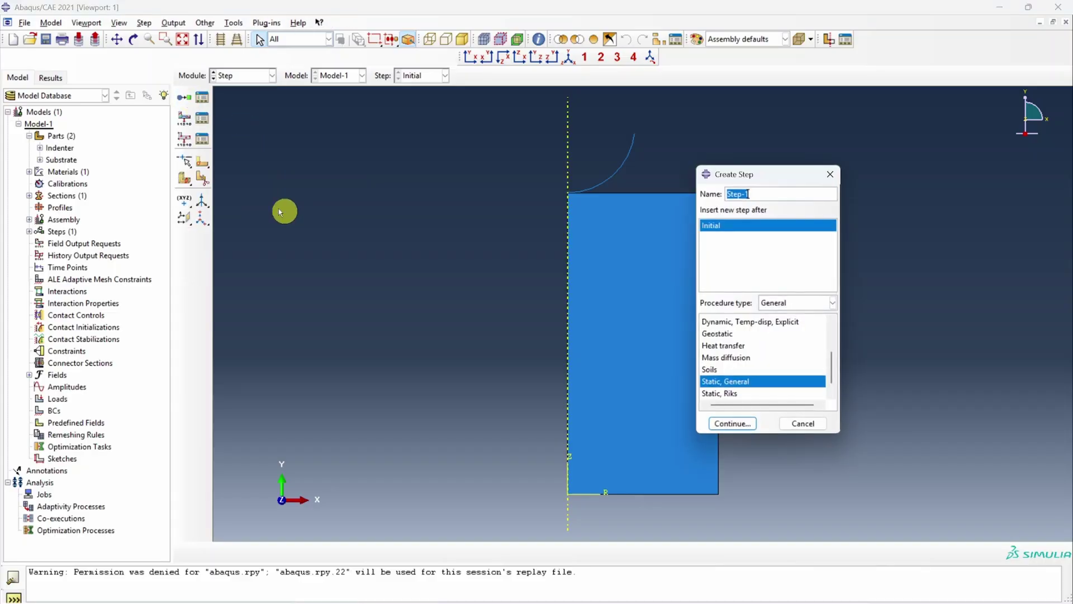
Make a Static, General step with Nlgeom on and dissipated-energy-fraction stabilization.
left_click(745, 424)
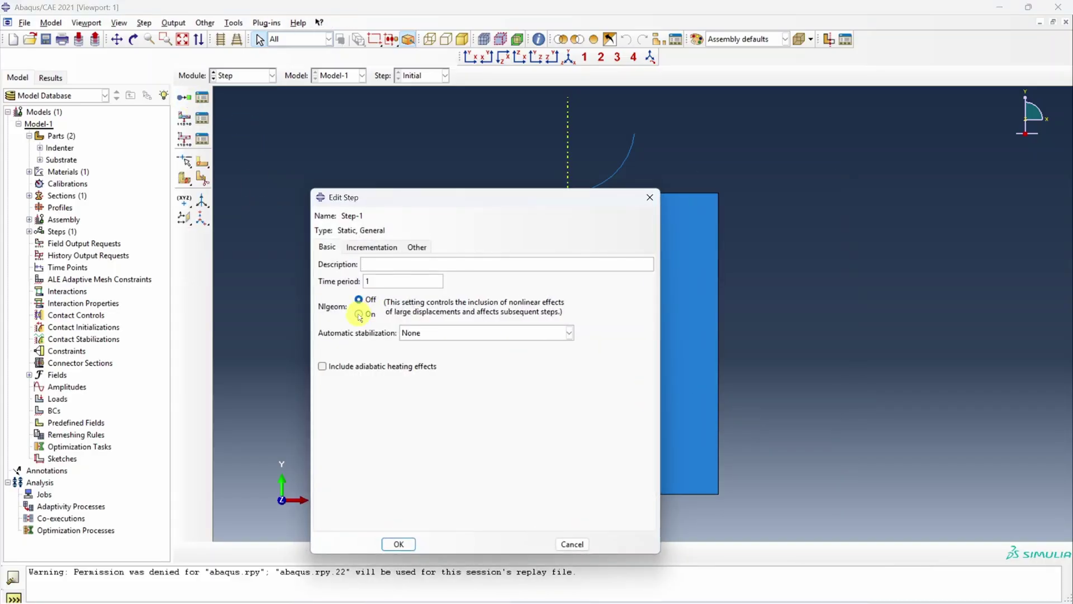
left_click(359, 315)
left_click(512, 335)
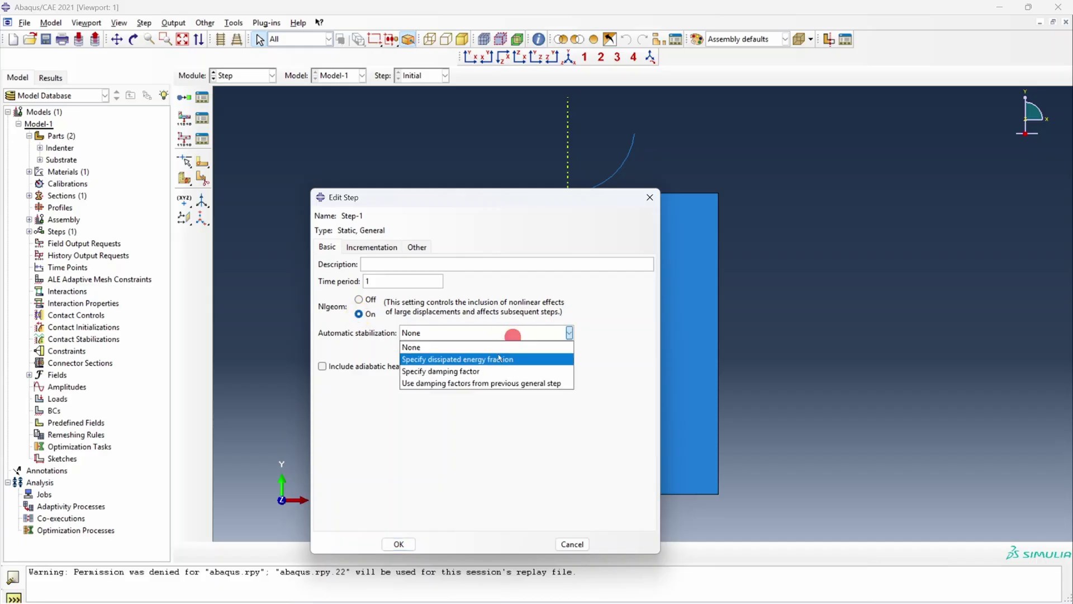
left_click(499, 359)
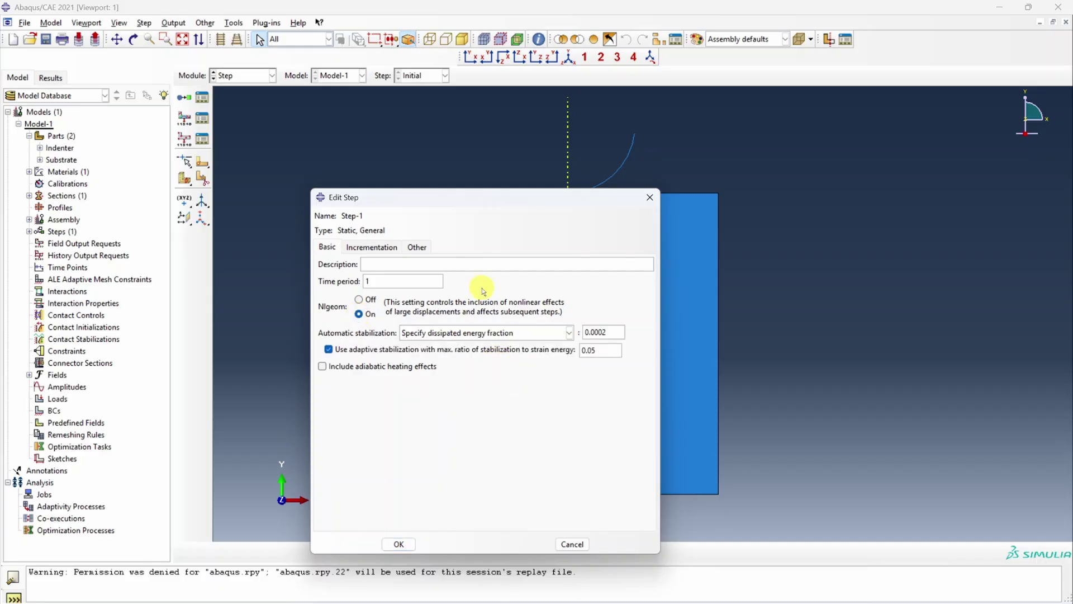
Set Step-1 incrementation to 1000 increments, initial 0.01, maximum 0.1, and confirm.
left_click(384, 249)
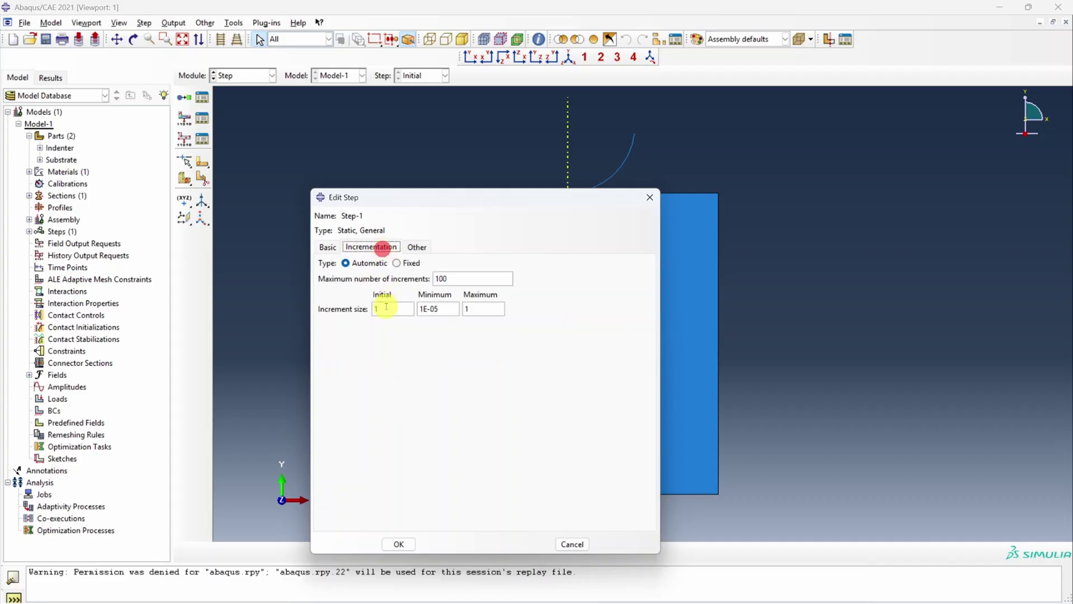
double_click(384, 309)
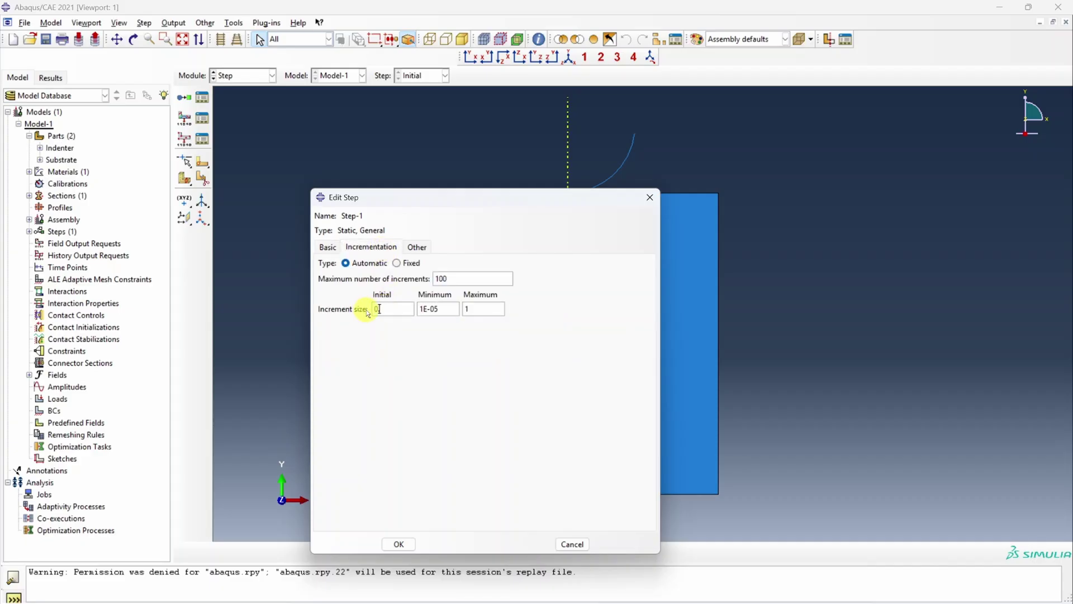
type("0.01")
left_click(474, 308)
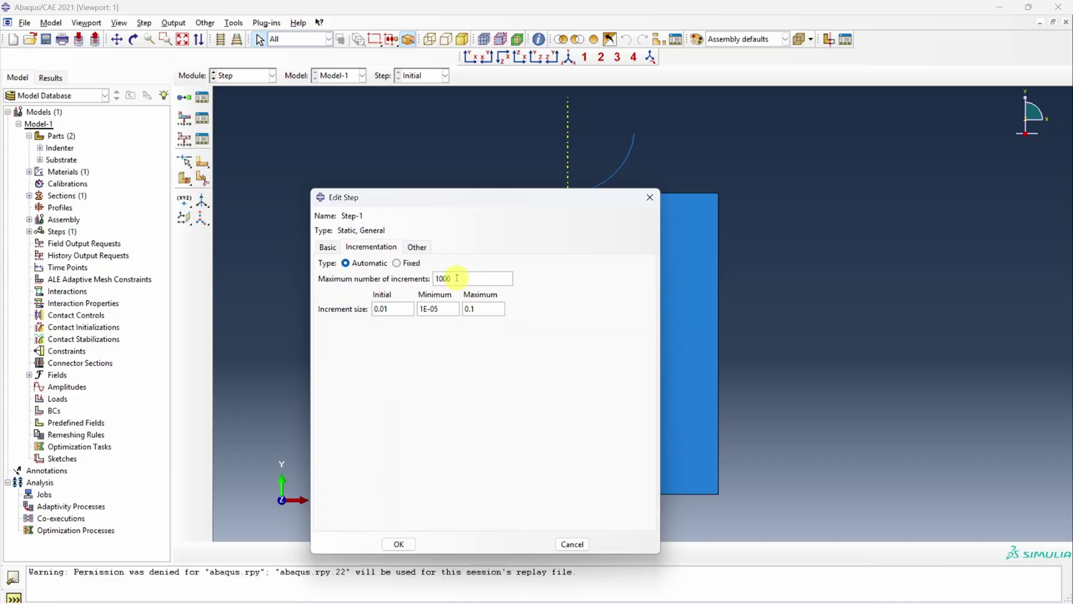
left_click(398, 544)
left_click(253, 76)
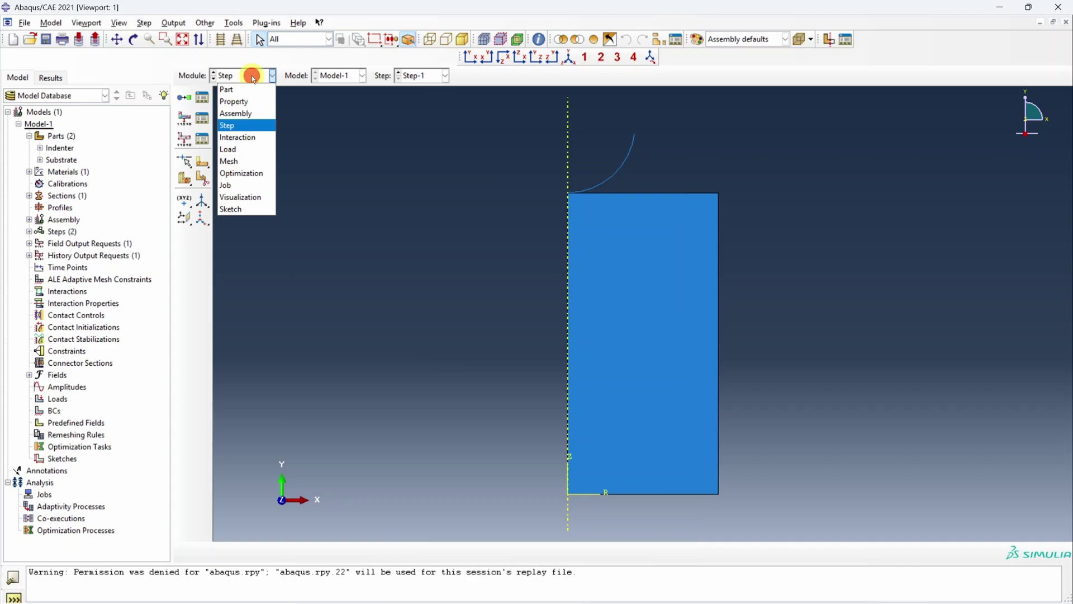
left_click(246, 137)
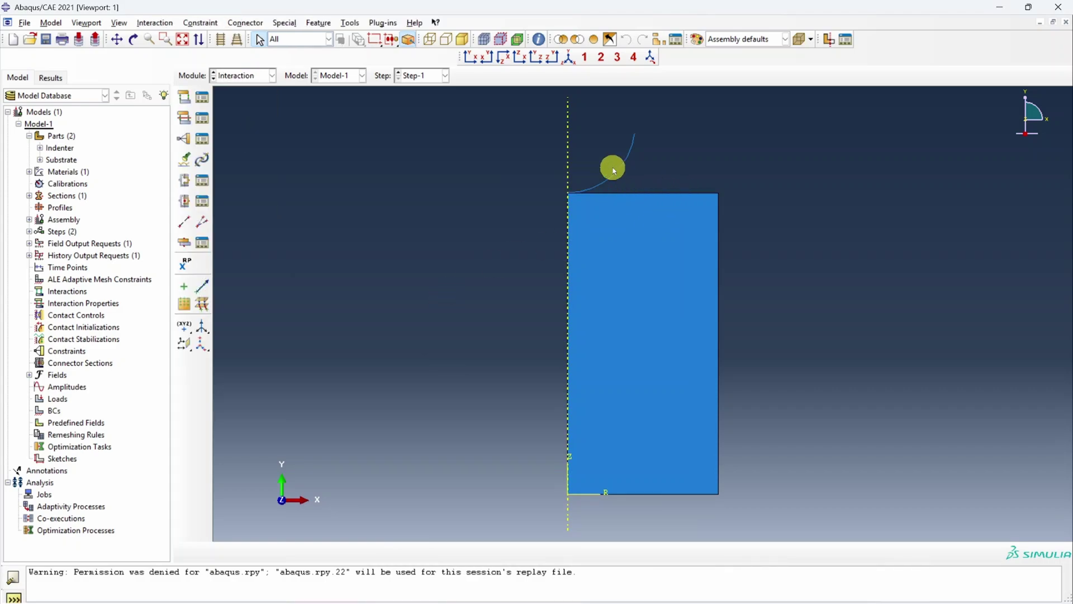
Define surface-to-surface contact with the indenter arc as master and the block's top edge as slave.
left_click(185, 99)
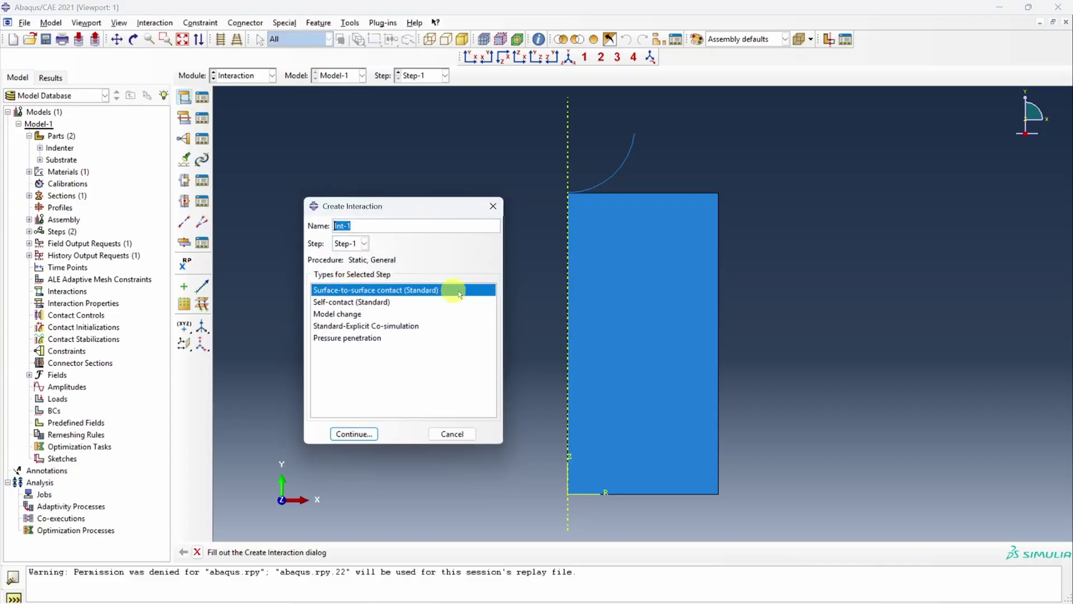
left_click(361, 434)
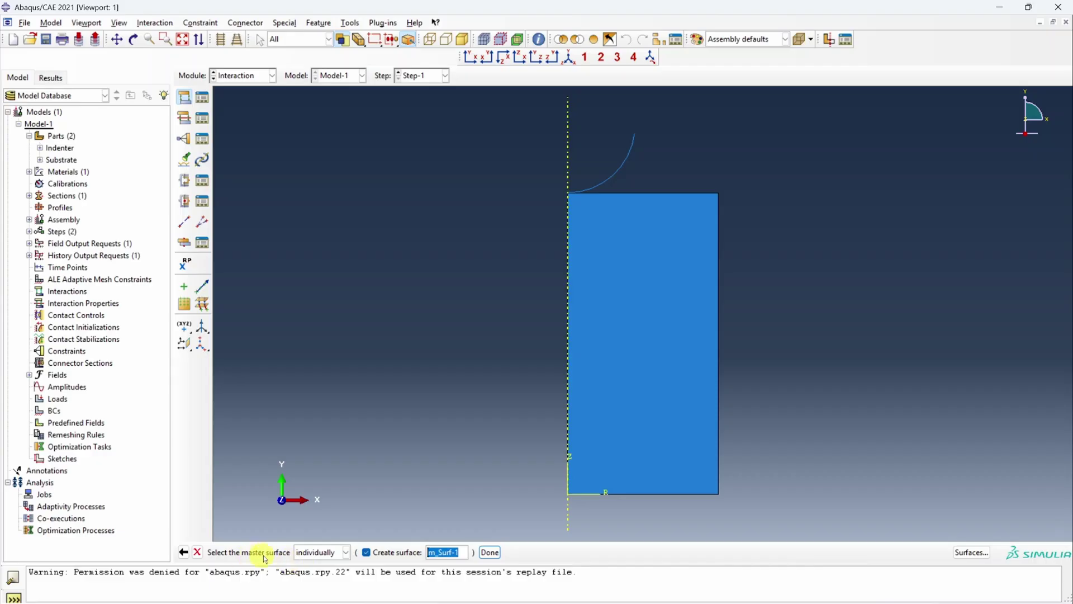
left_click(625, 162)
left_click(490, 552)
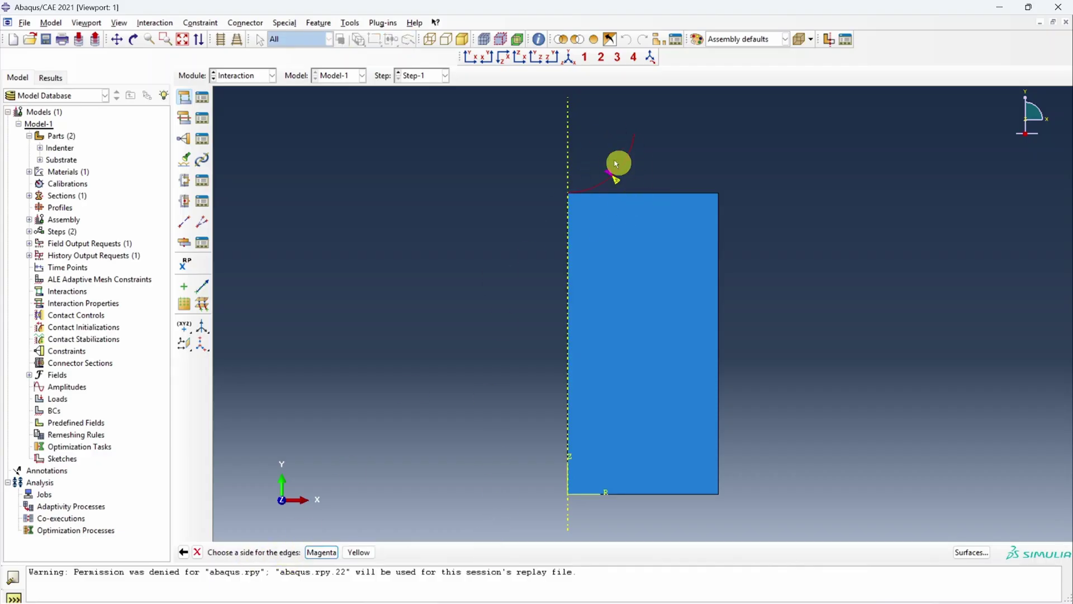
left_click(358, 552)
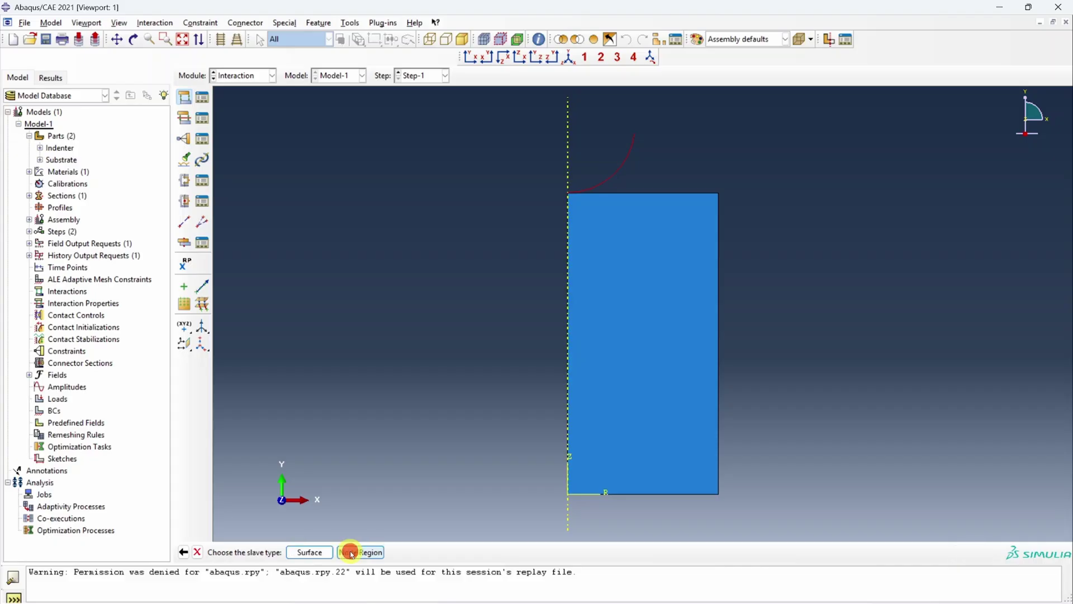
left_click(309, 552)
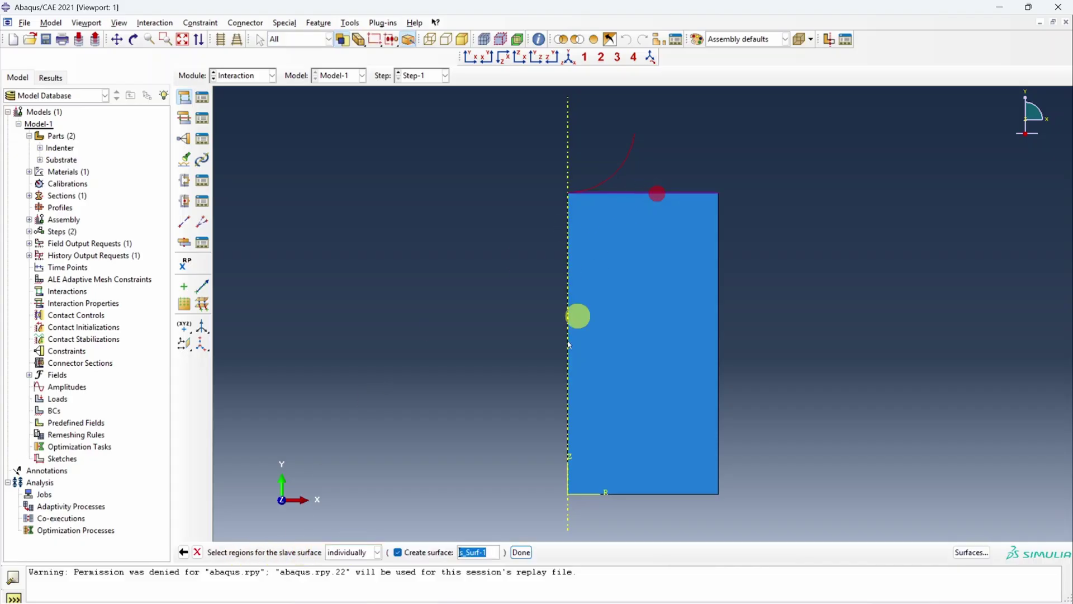
left_click(522, 552)
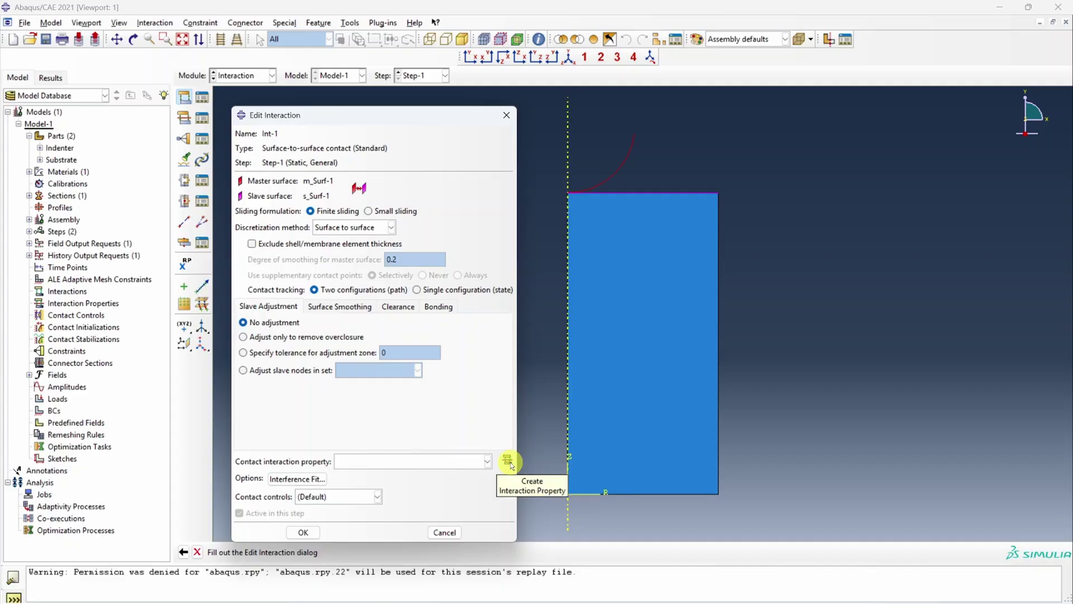
Create contact property IntProp-1 with frictionless tangential and normal behaviour, then create Int-1.
left_click(508, 462)
left_click(432, 375)
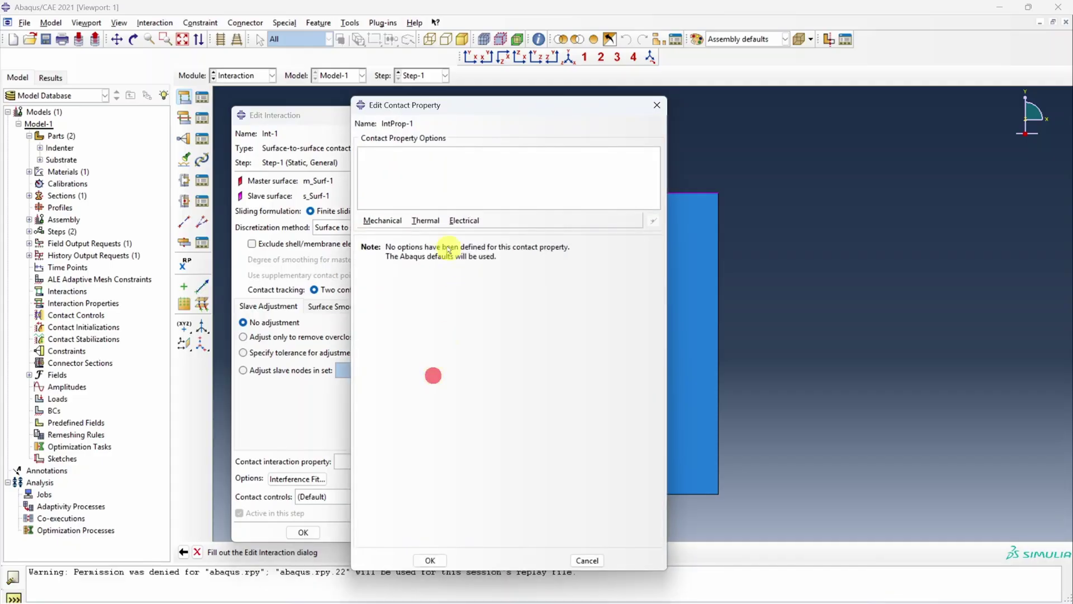
left_click(390, 220)
left_click(403, 233)
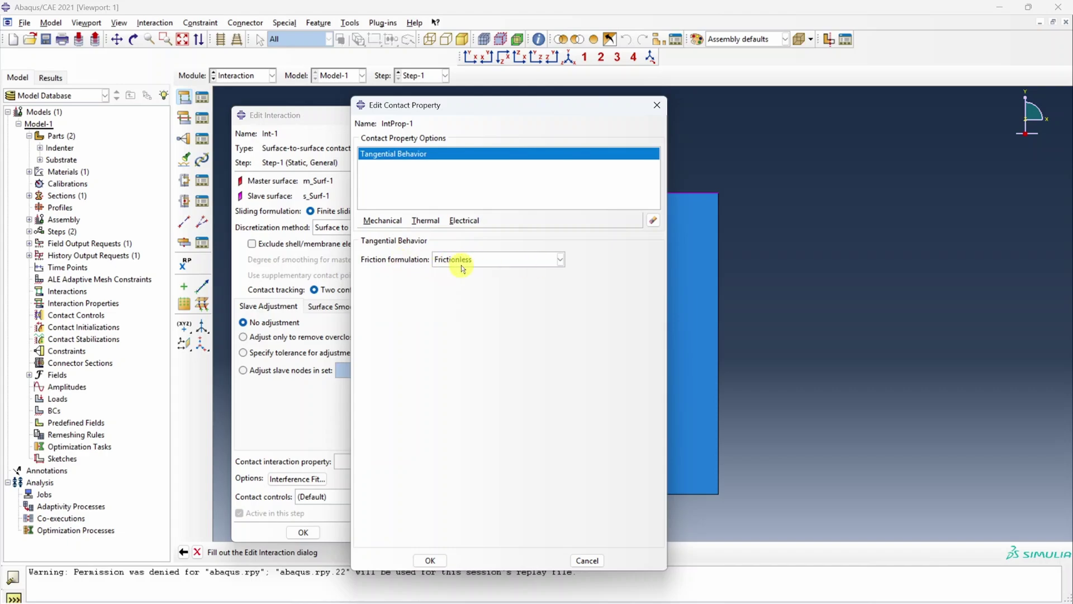
left_click(392, 222)
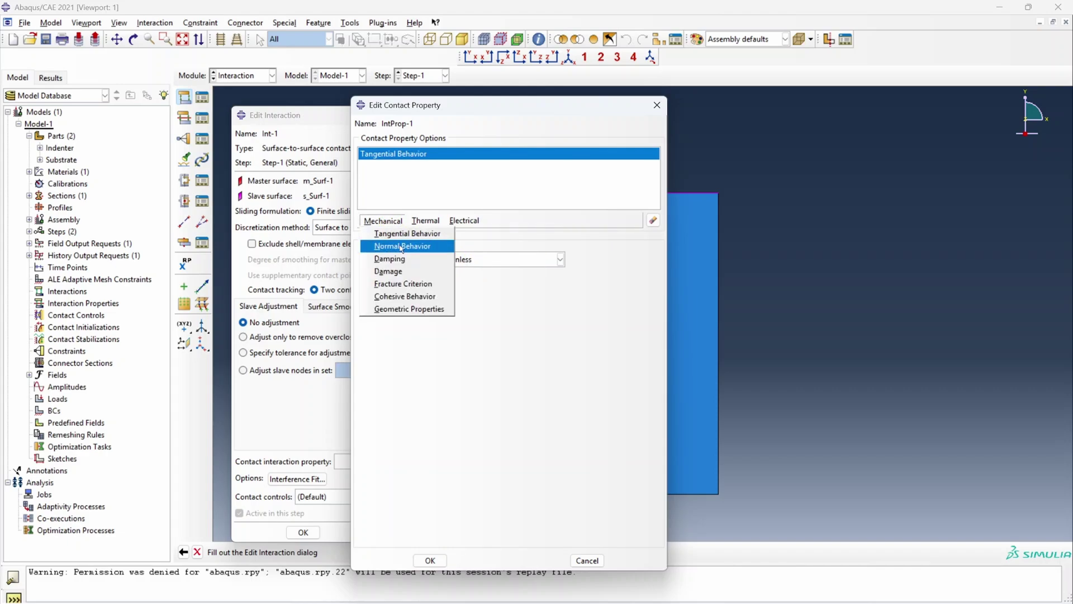
left_click(402, 246)
left_click(435, 559)
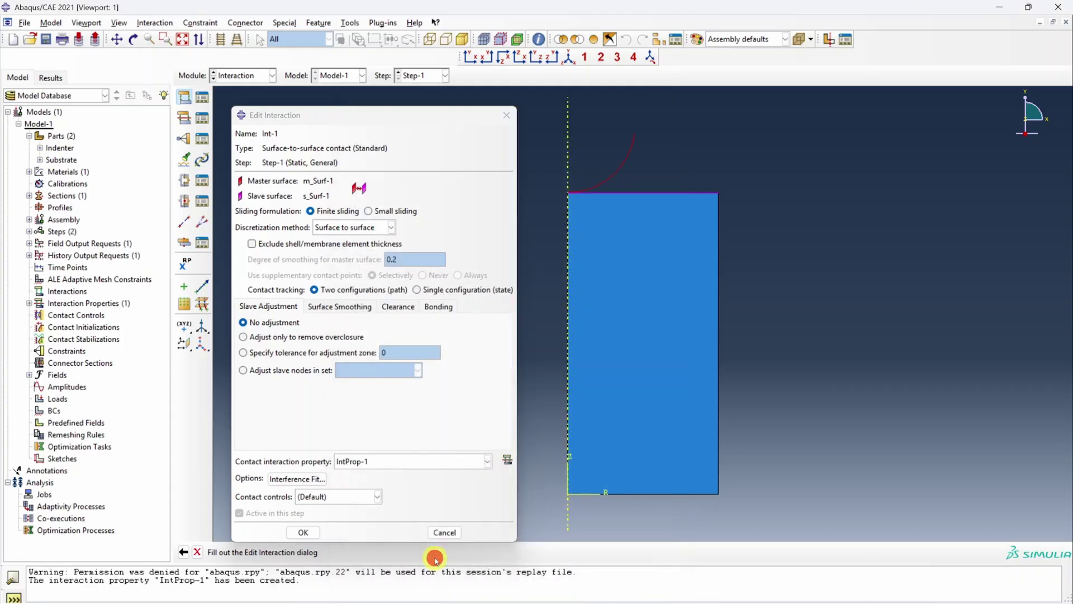
left_click(303, 533)
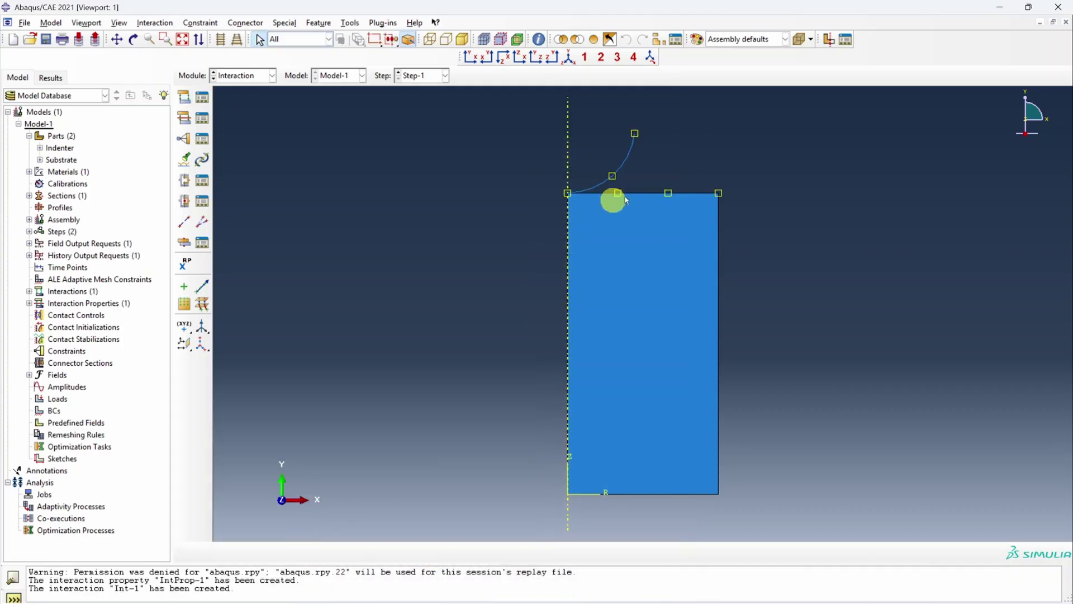
In the Load module, create displacement condition BC-1 setting U2 = 0 on the substrate's bottom edge.
left_click(248, 75)
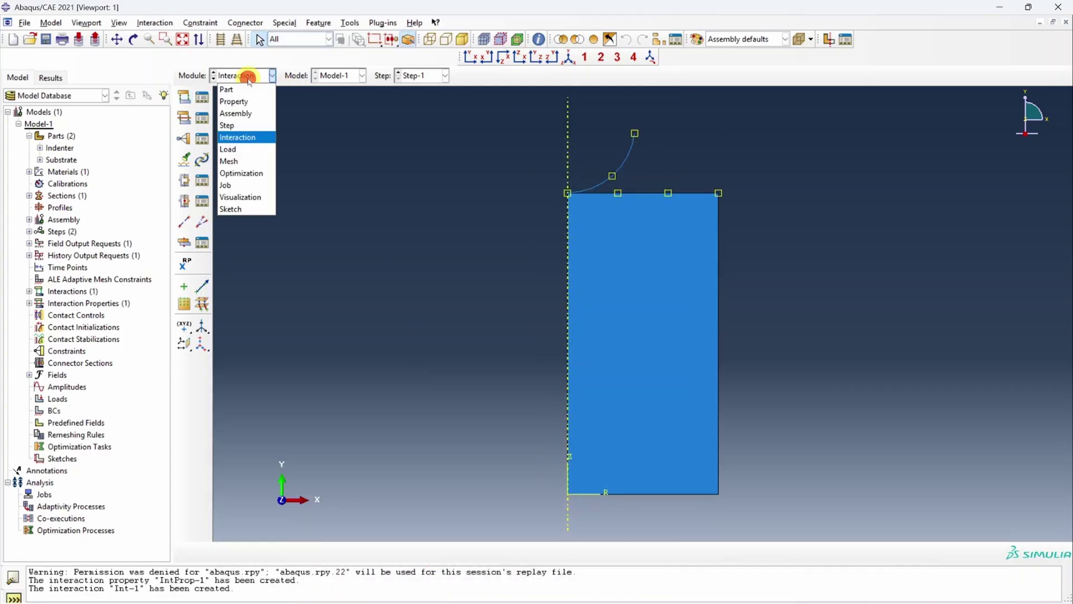
left_click(246, 148)
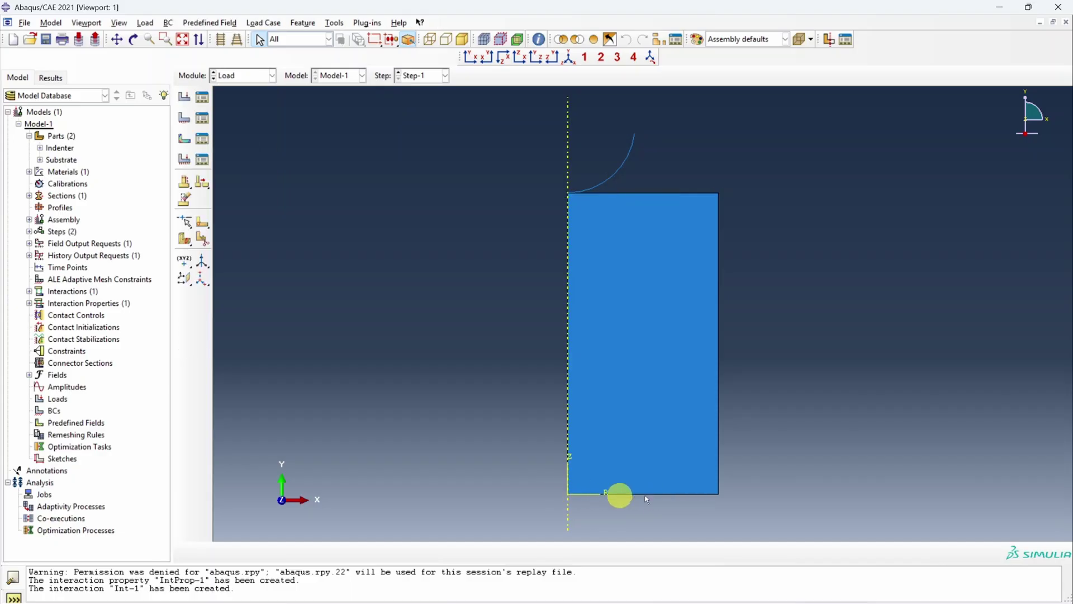
left_click(184, 113)
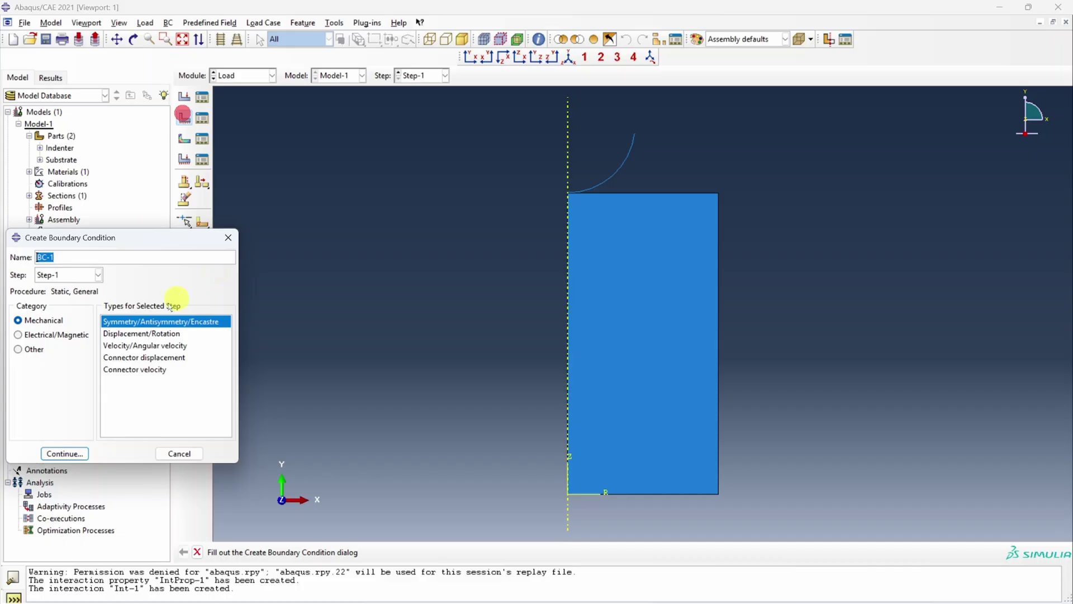
left_click(144, 334)
left_click(65, 453)
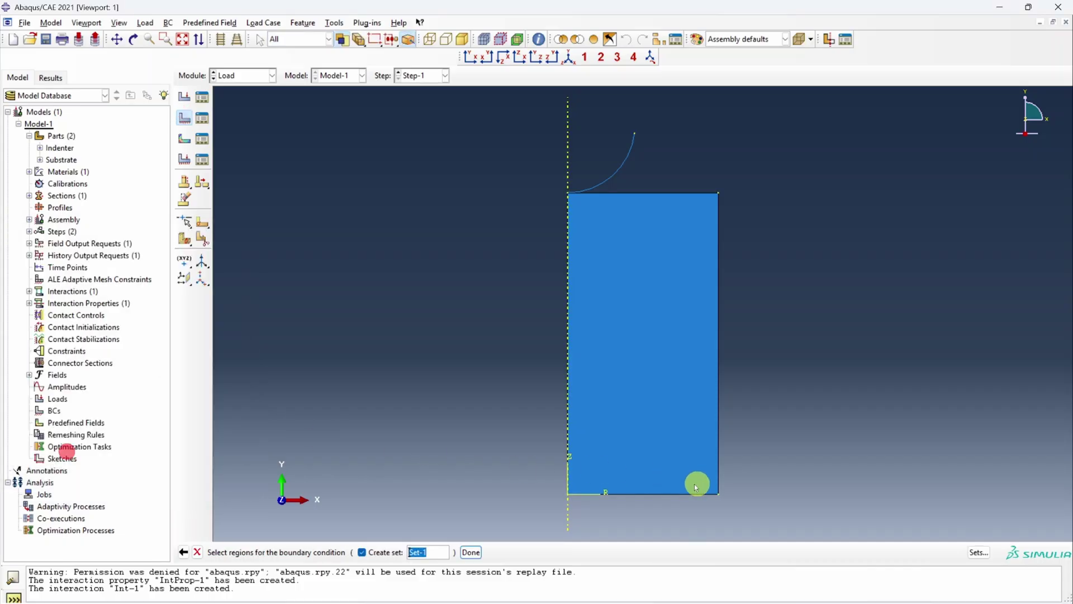
left_click(671, 495)
left_click(471, 553)
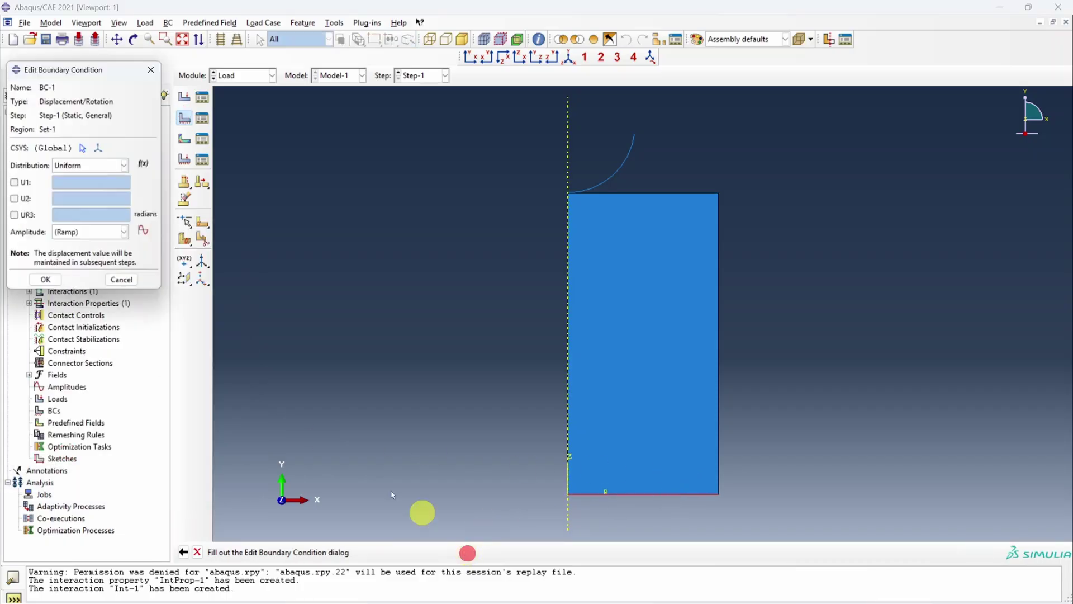
left_click(15, 202)
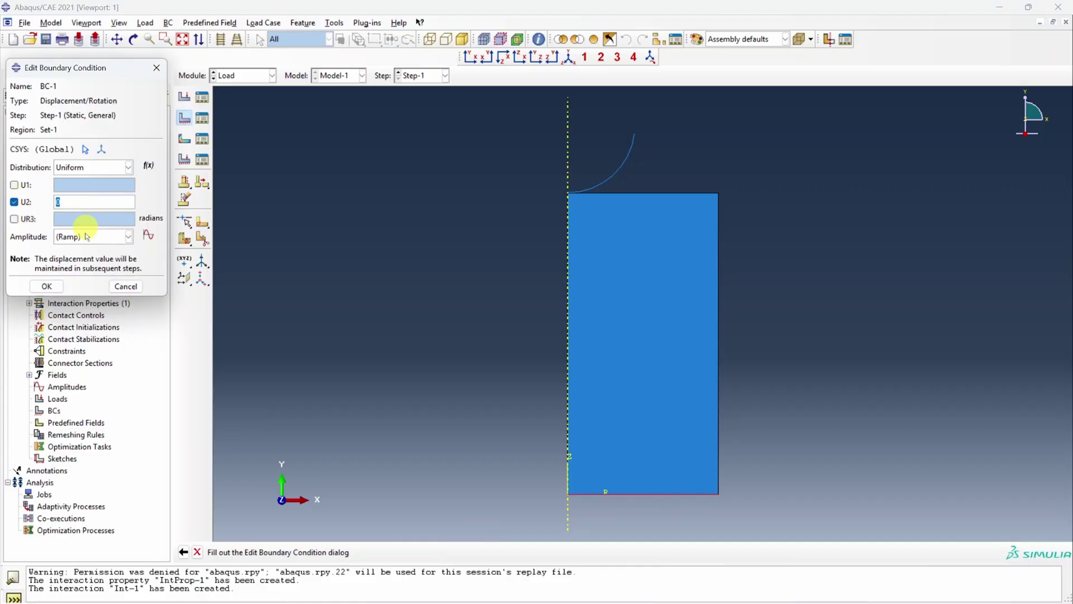
left_click(43, 286)
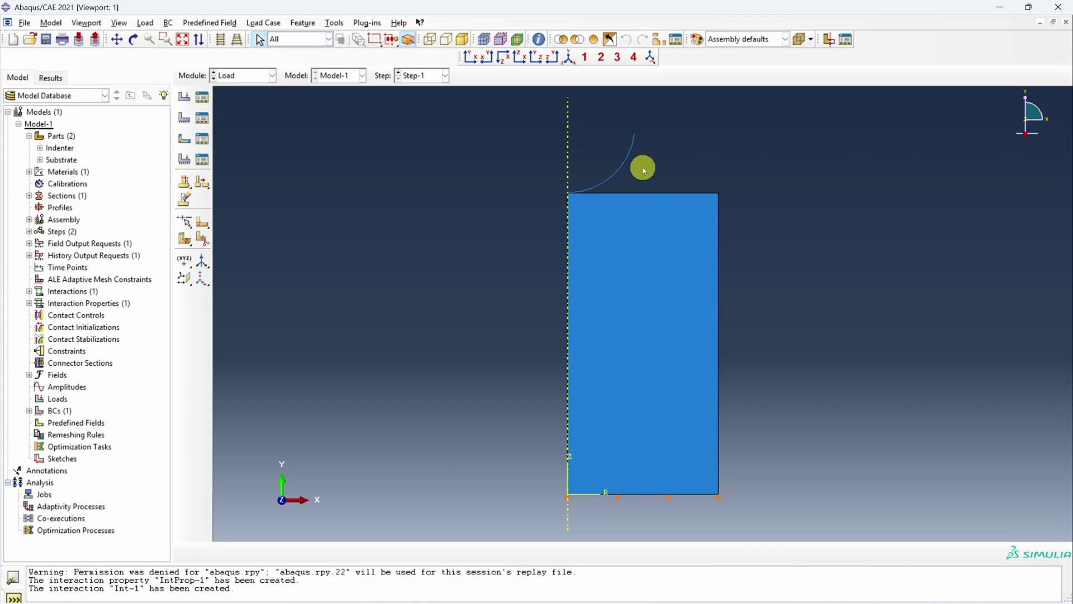
Place reference point RP at the top of the Indenter's axis and locate it under Features.
double_click(59, 148)
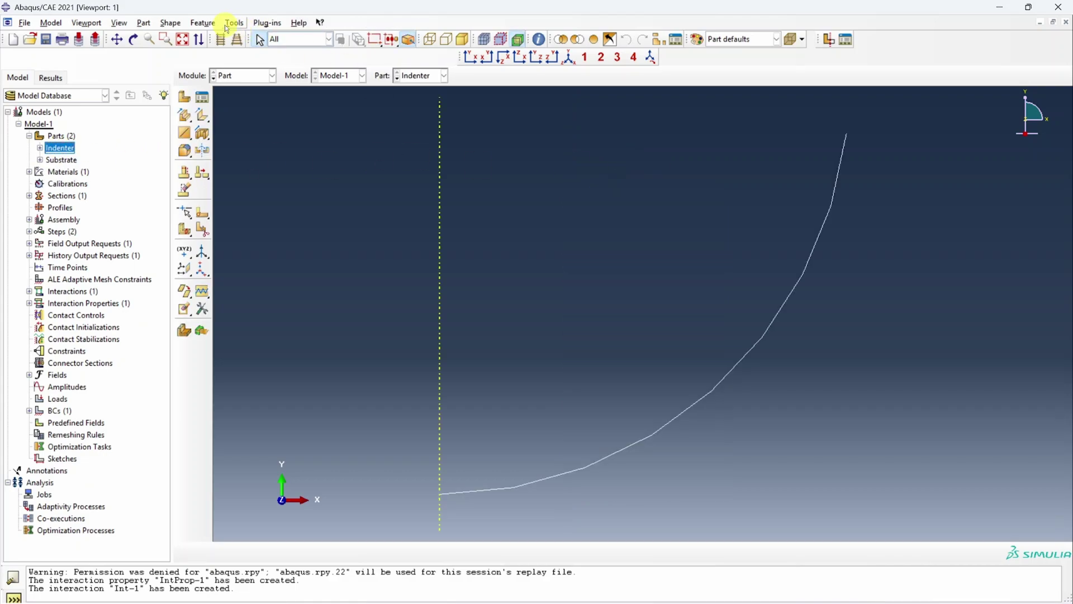
left_click(233, 22)
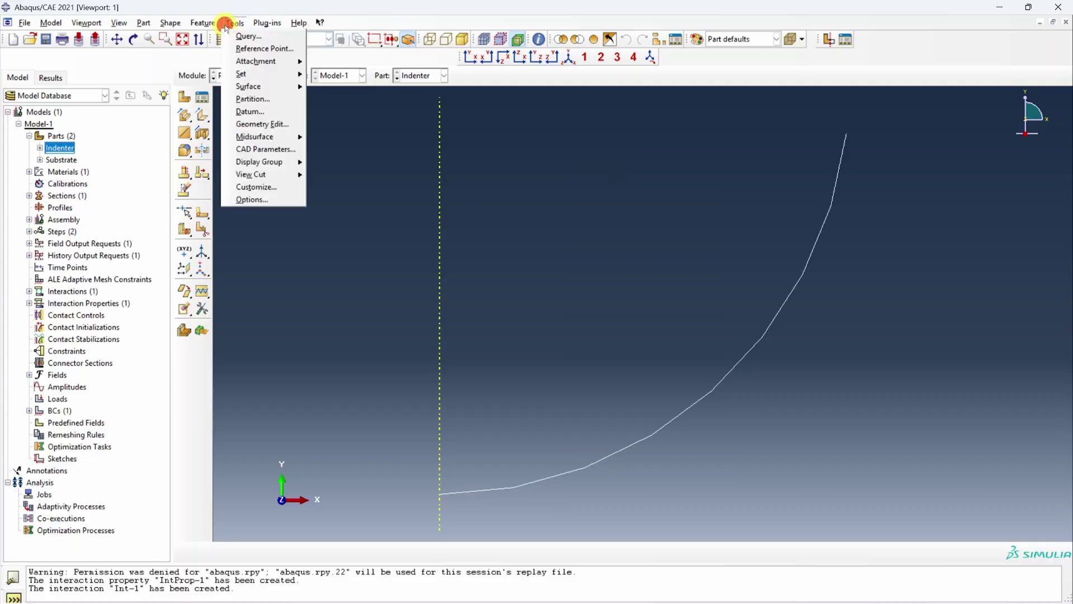
left_click(256, 50)
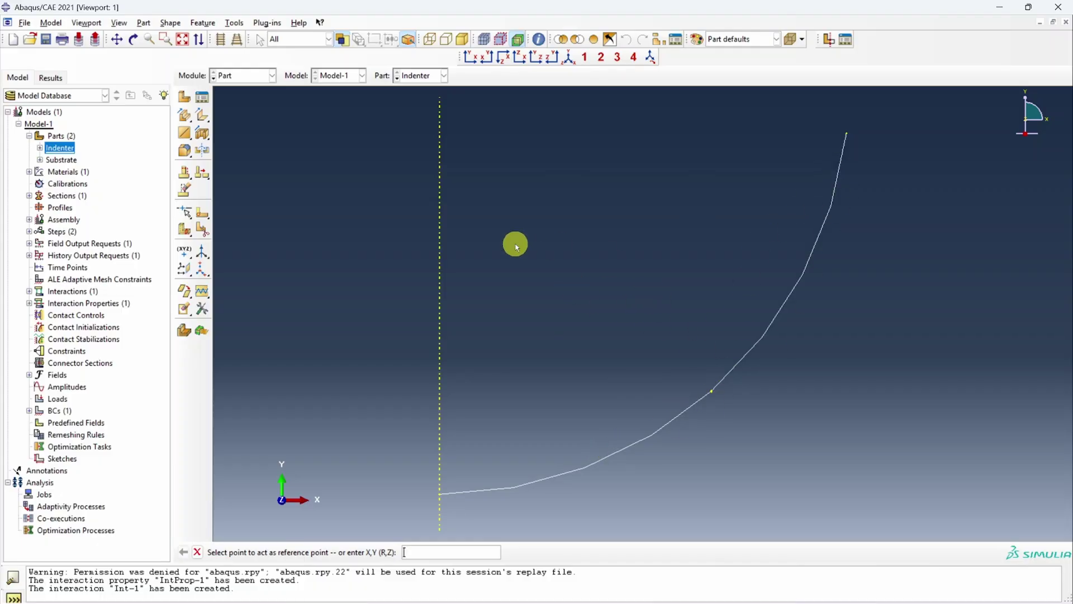
scroll(485, 326, "down", 1)
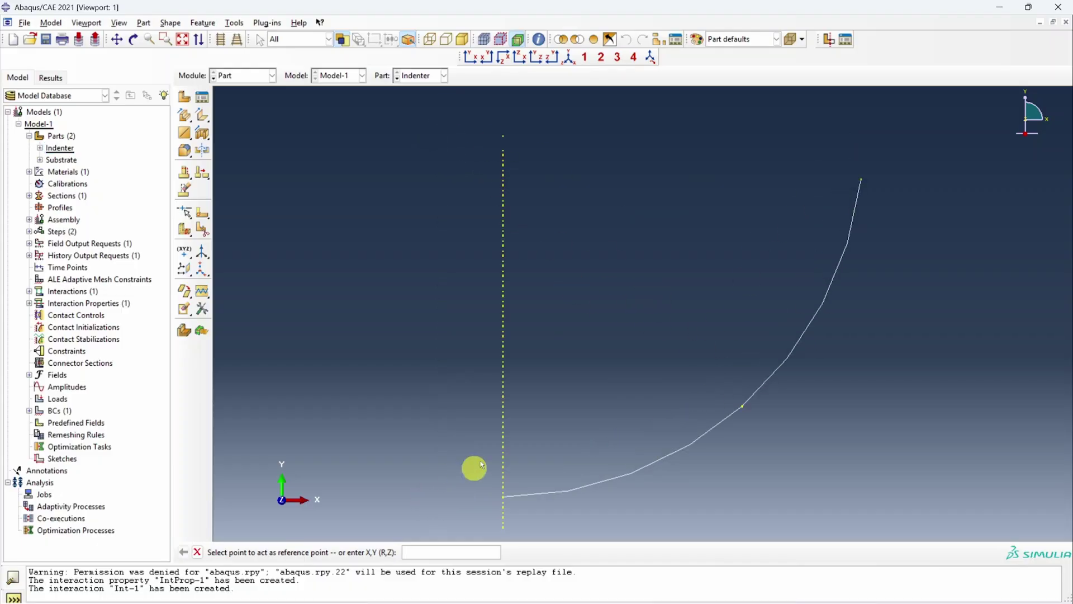
left_click(503, 137)
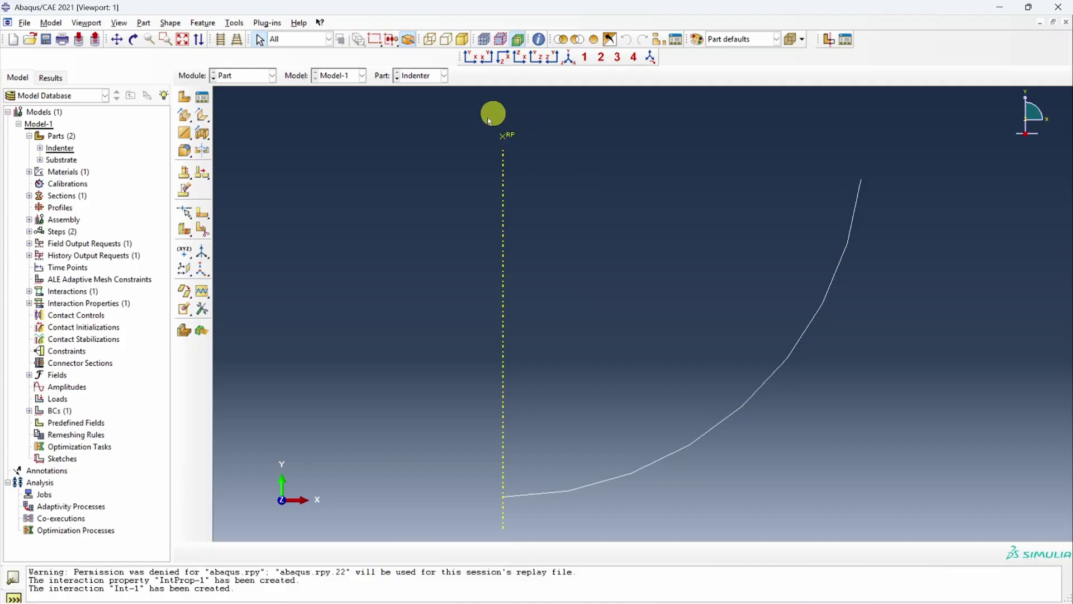
left_click(41, 148)
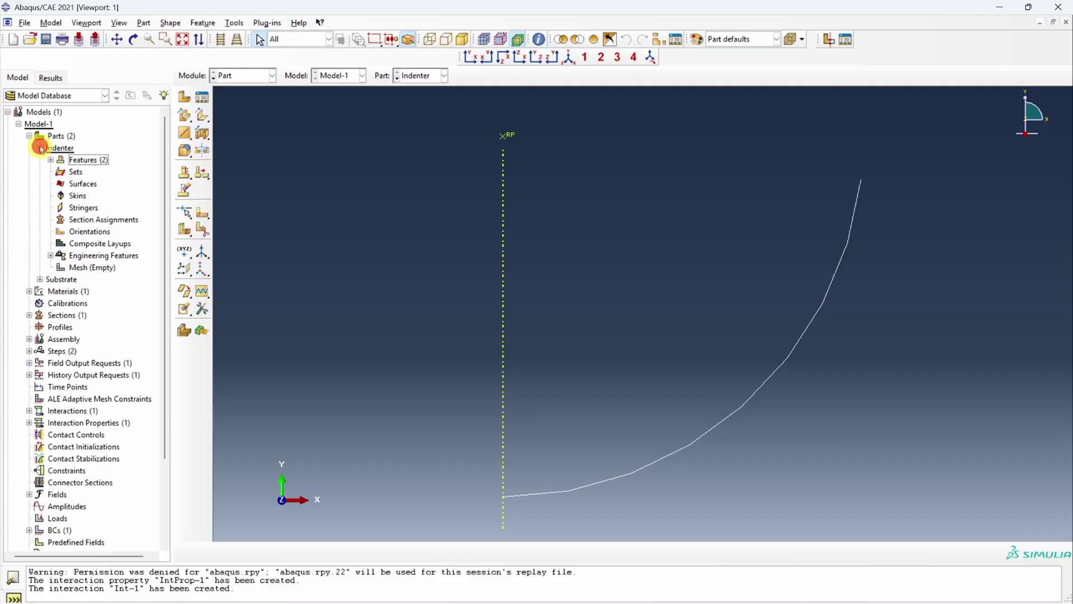
left_click(51, 161)
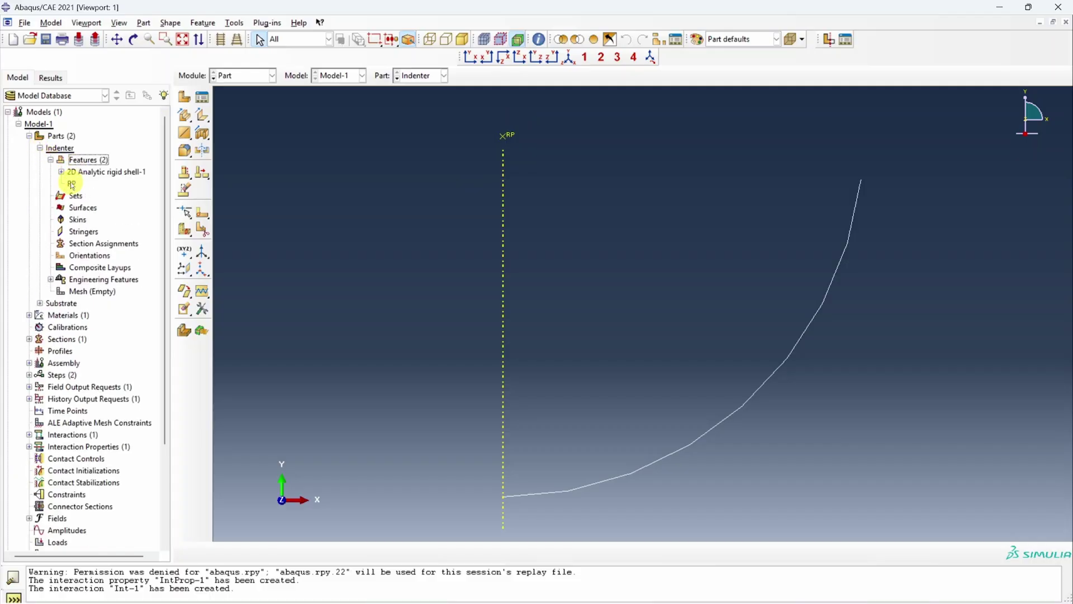
double_click(73, 185)
left_click(240, 75)
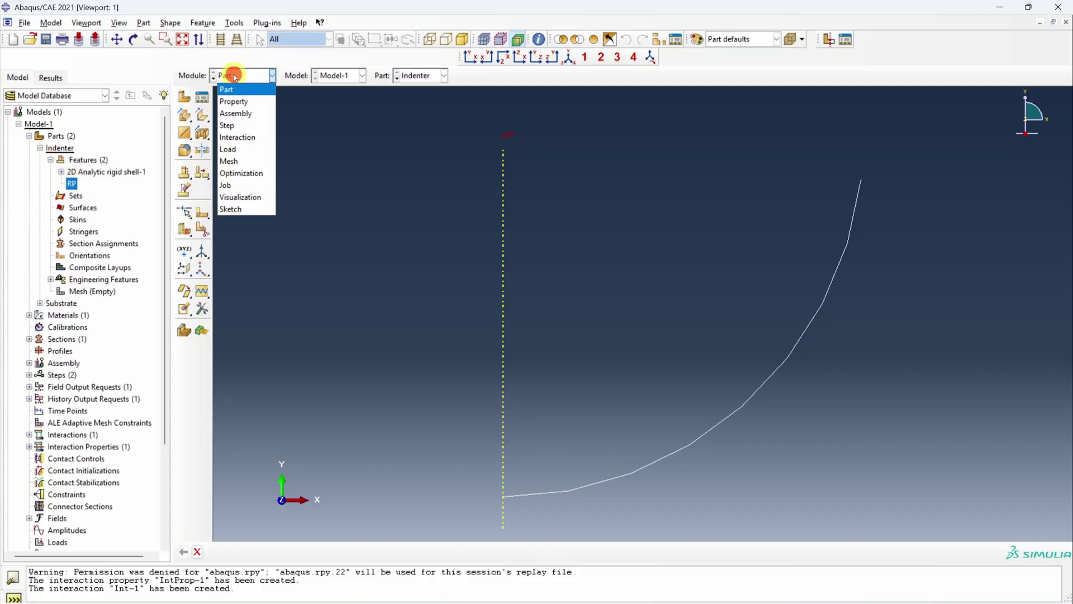
In the Load module, create displacement BC-2 on the indenter RP with U1=0, U2=-2, UR3=0.
left_click(238, 144)
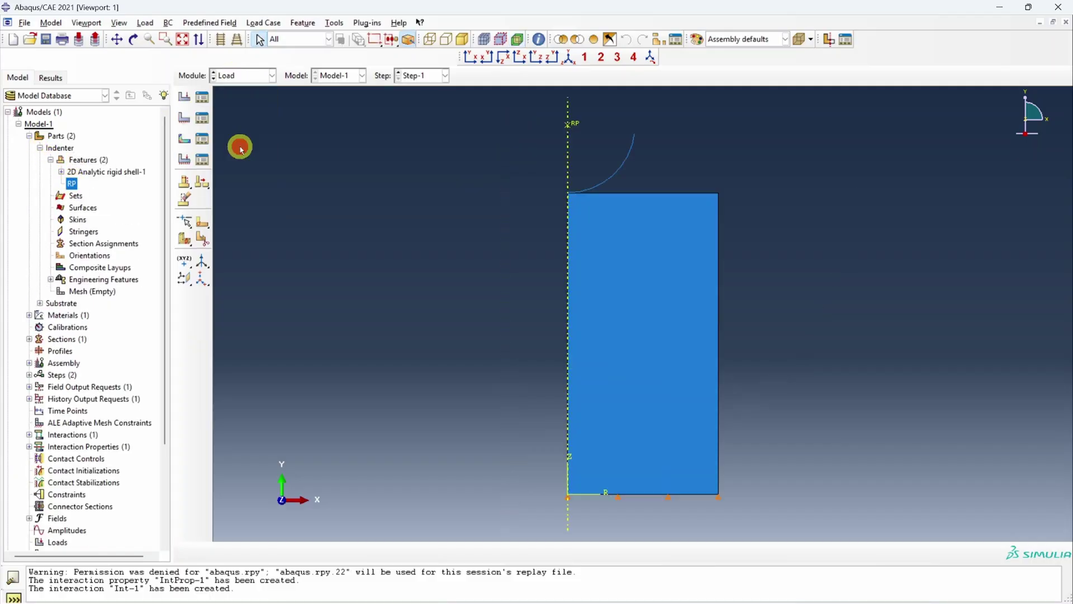
left_click(186, 118)
left_click(136, 330)
left_click(76, 449)
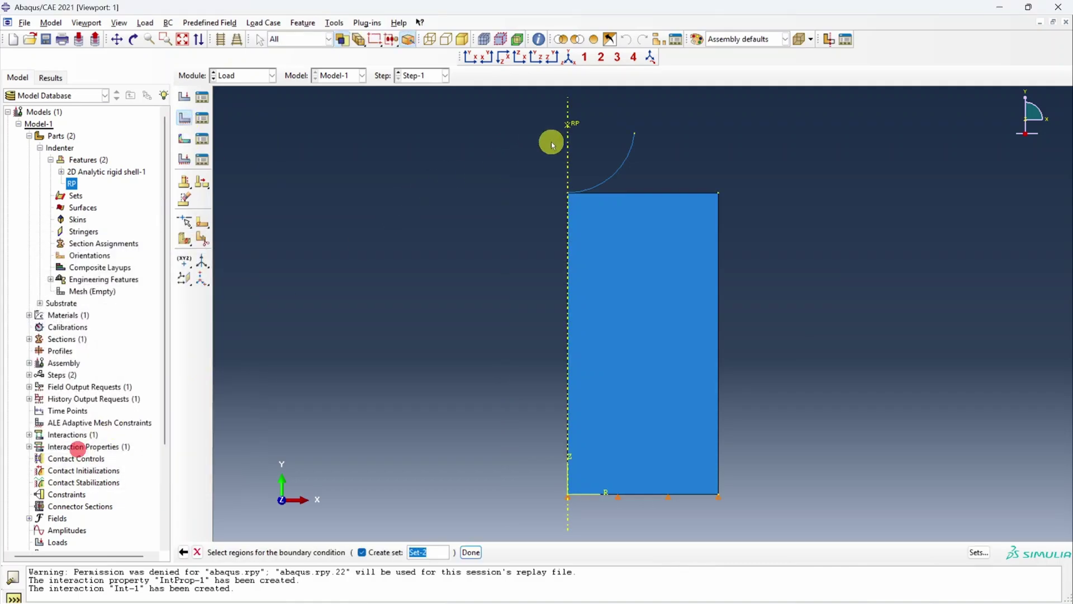
left_click(572, 123)
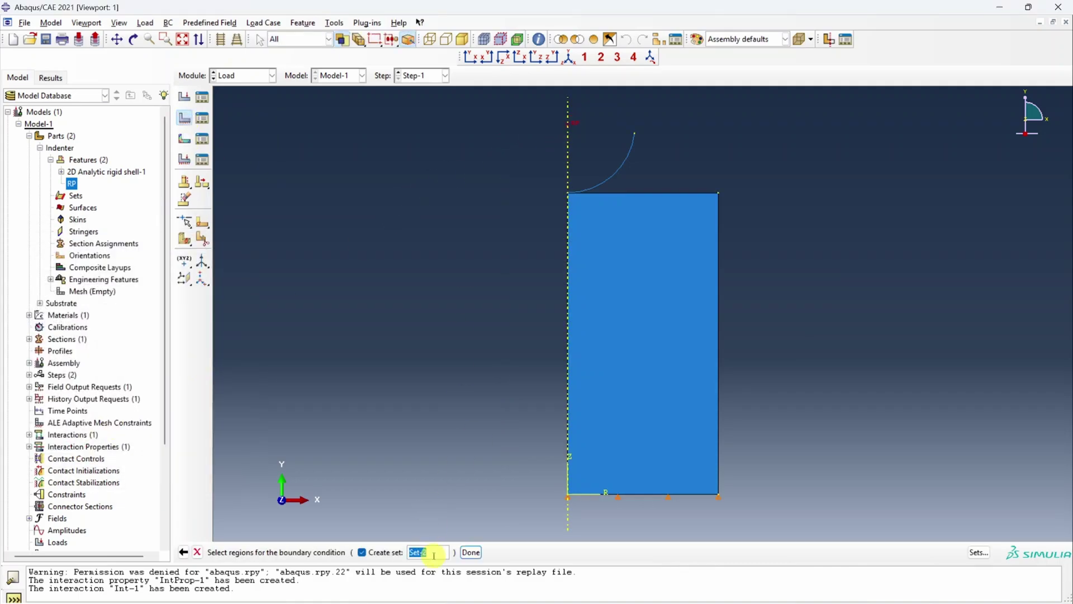
left_click(471, 553)
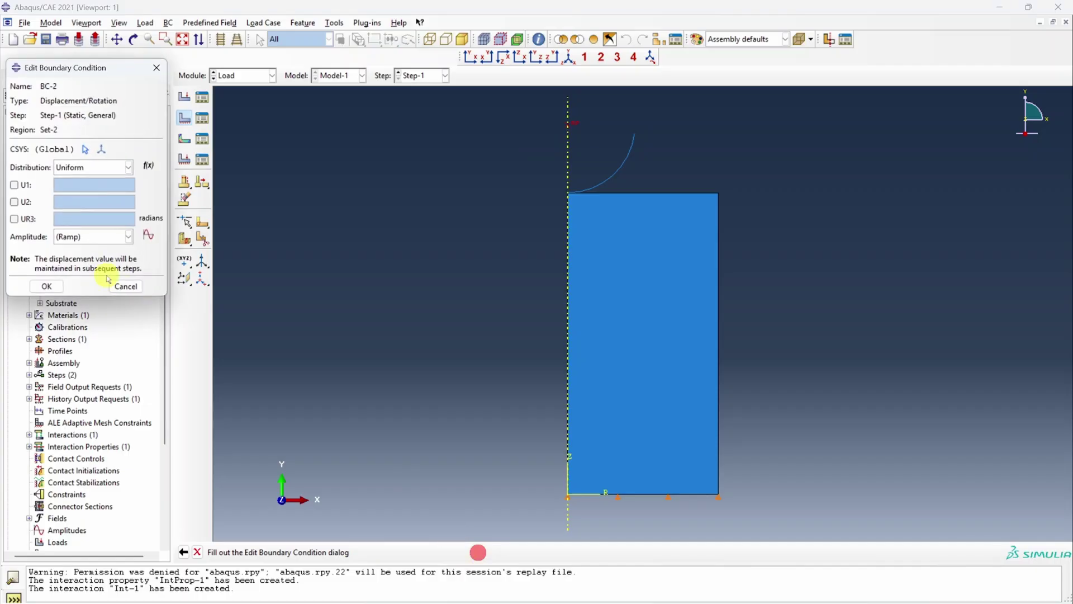
left_click(14, 202)
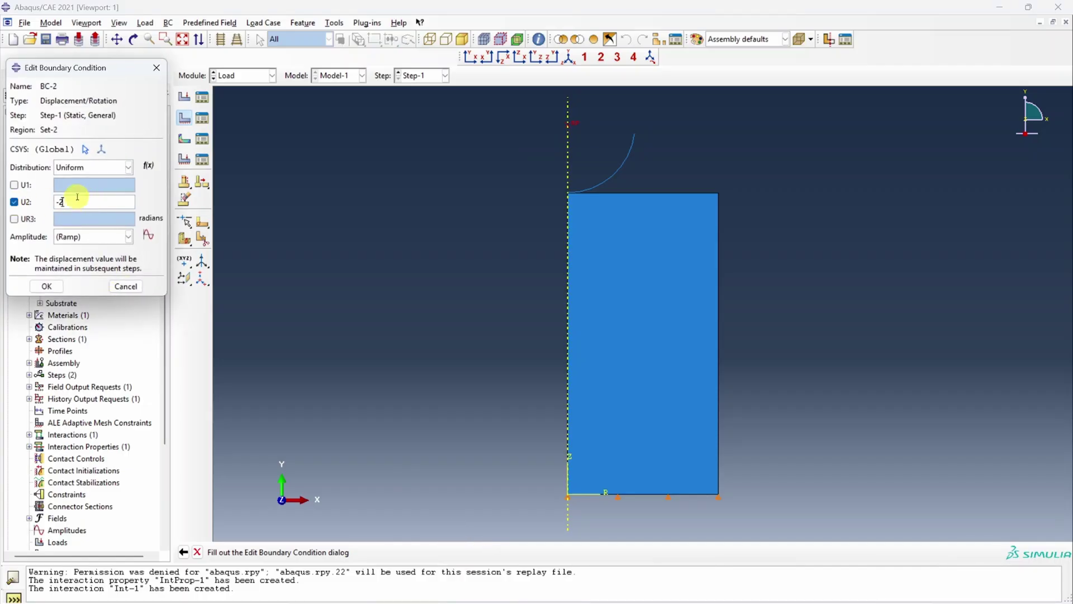
left_click(15, 186)
left_click(16, 220)
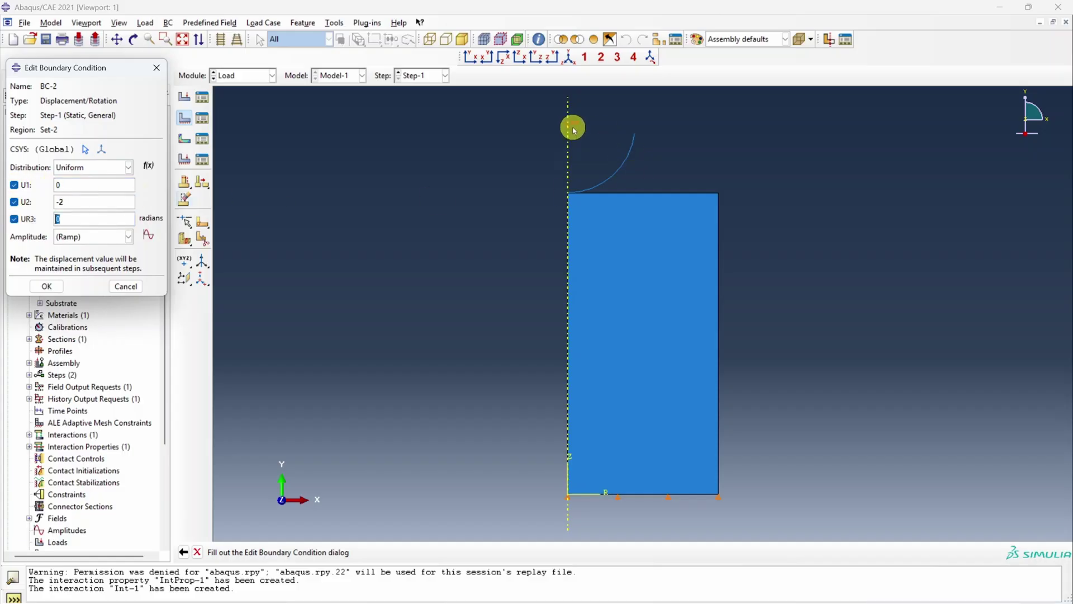
left_click(50, 287)
left_click(240, 77)
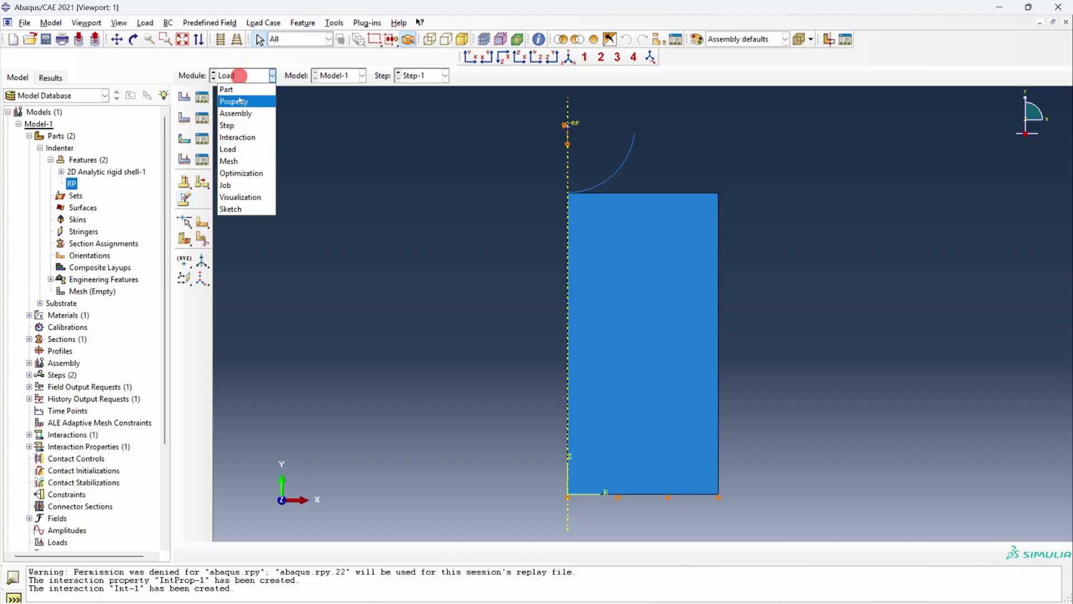
Switch to the Mesh module and display the Substrate part.
left_click(235, 156)
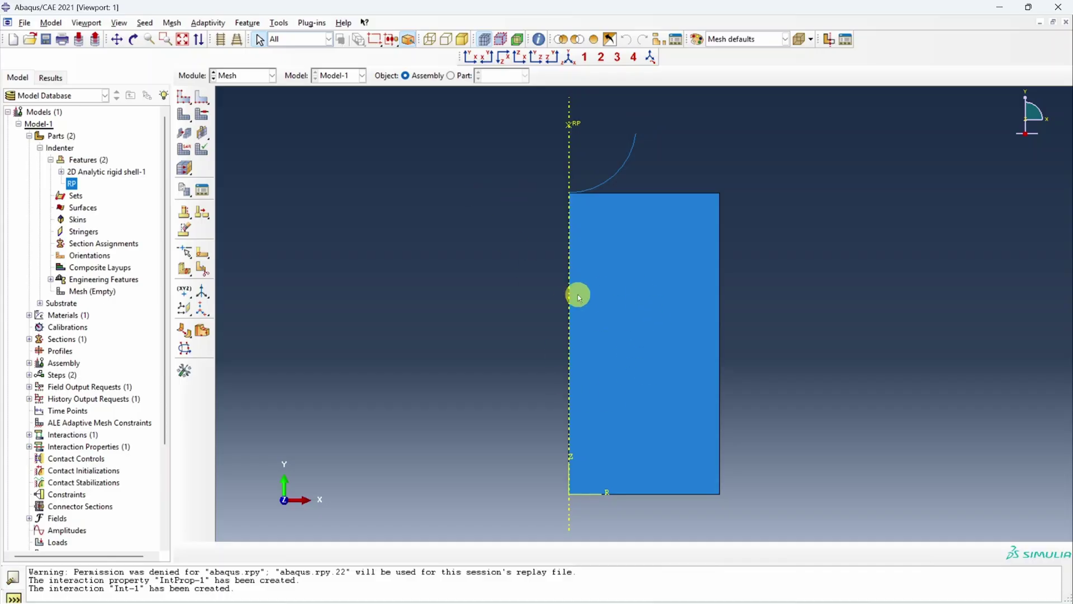
left_click(454, 77)
left_click(505, 76)
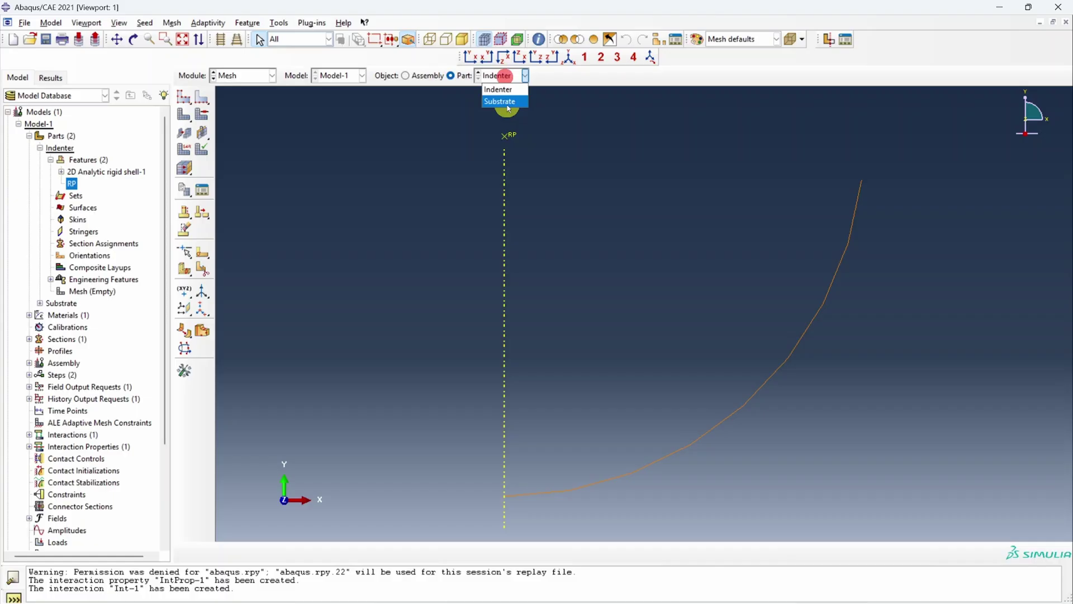
left_click(498, 101)
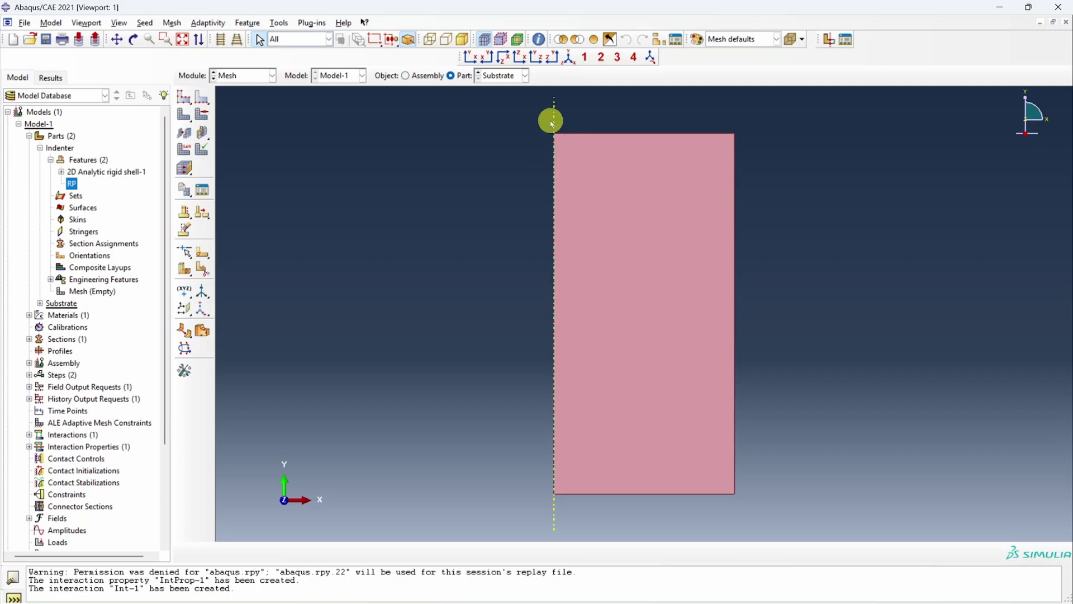
Seed the Substrate's top edge with a flipped single bias from 0.25 to 1.
left_click(203, 99)
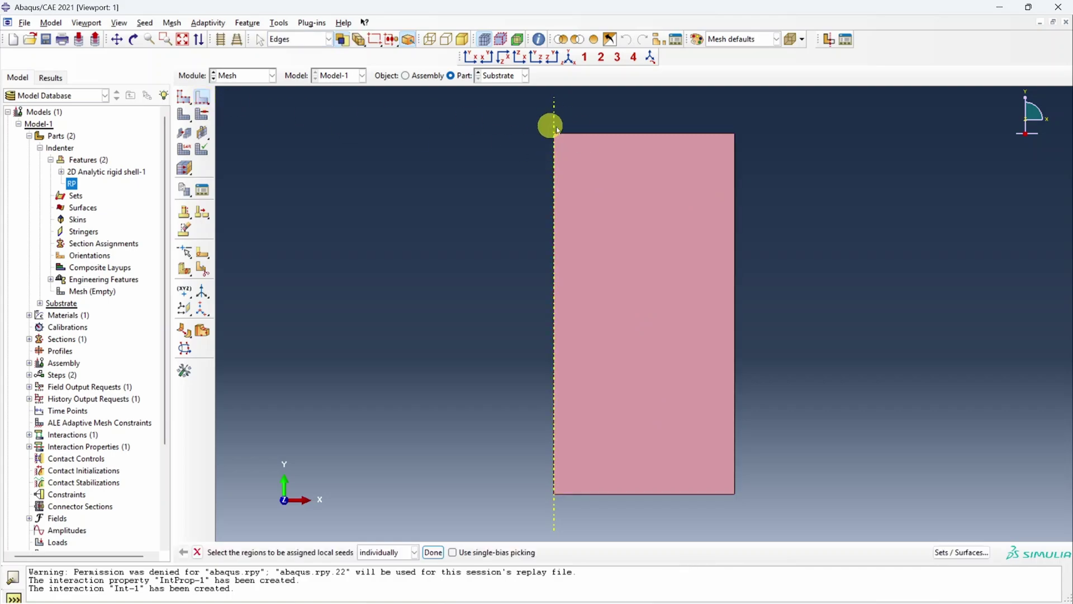
left_click(609, 136)
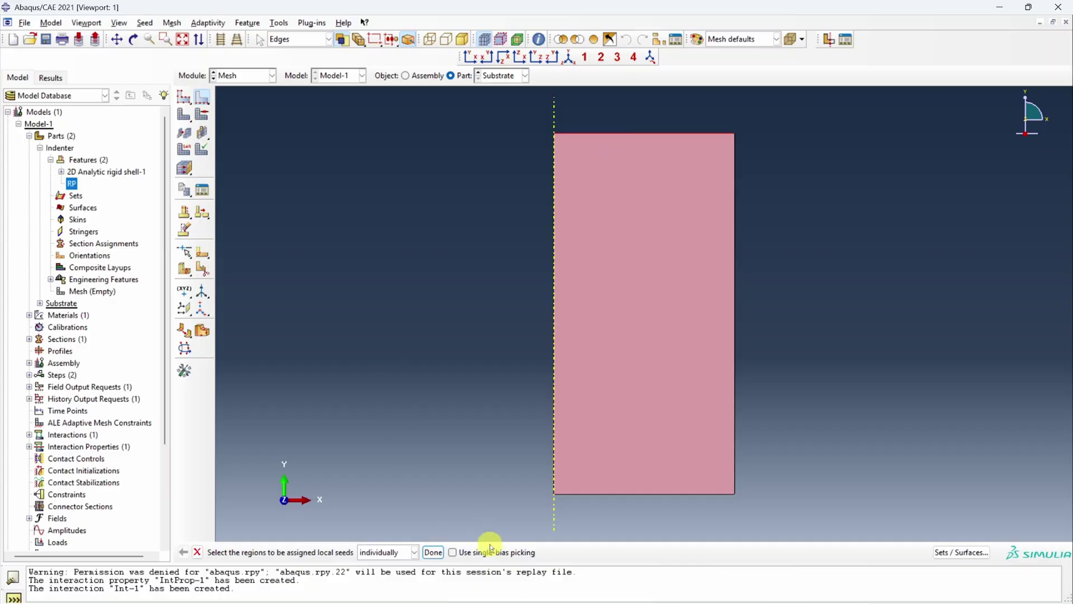
left_click(435, 552)
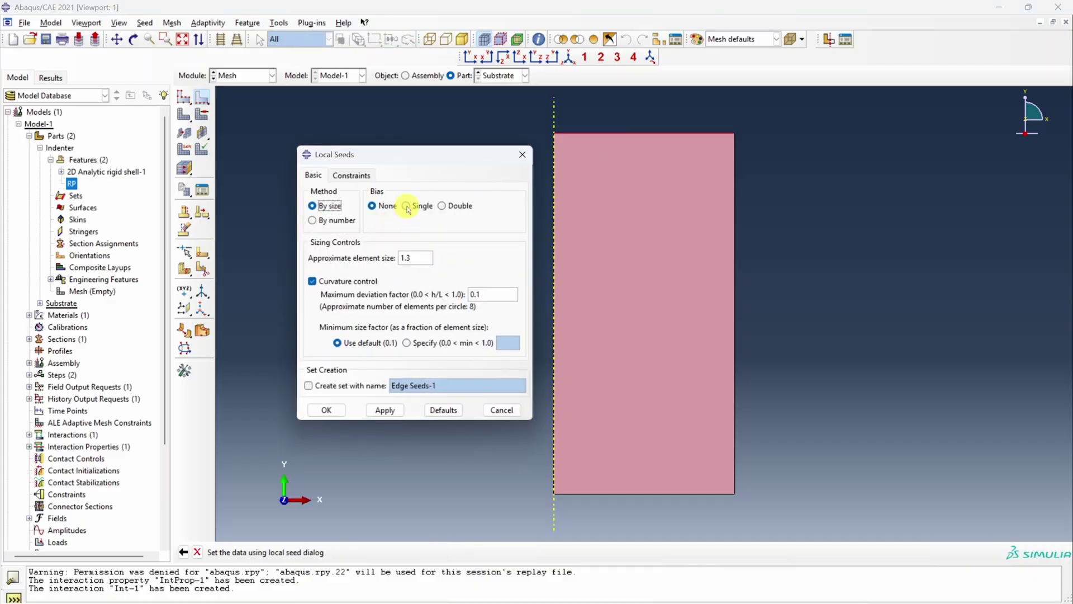
left_click(406, 206)
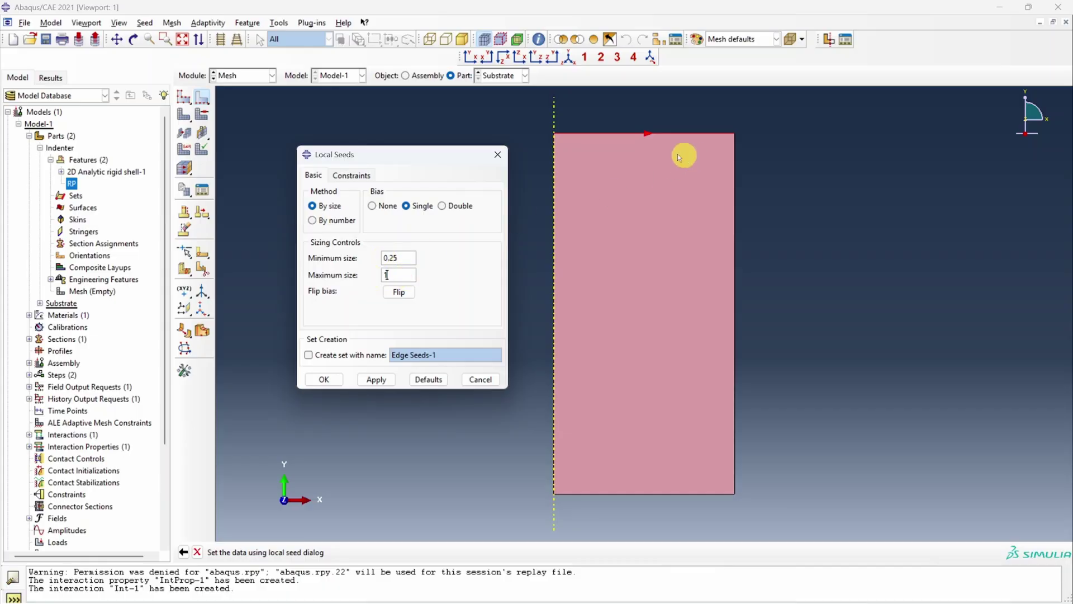
left_click(409, 294)
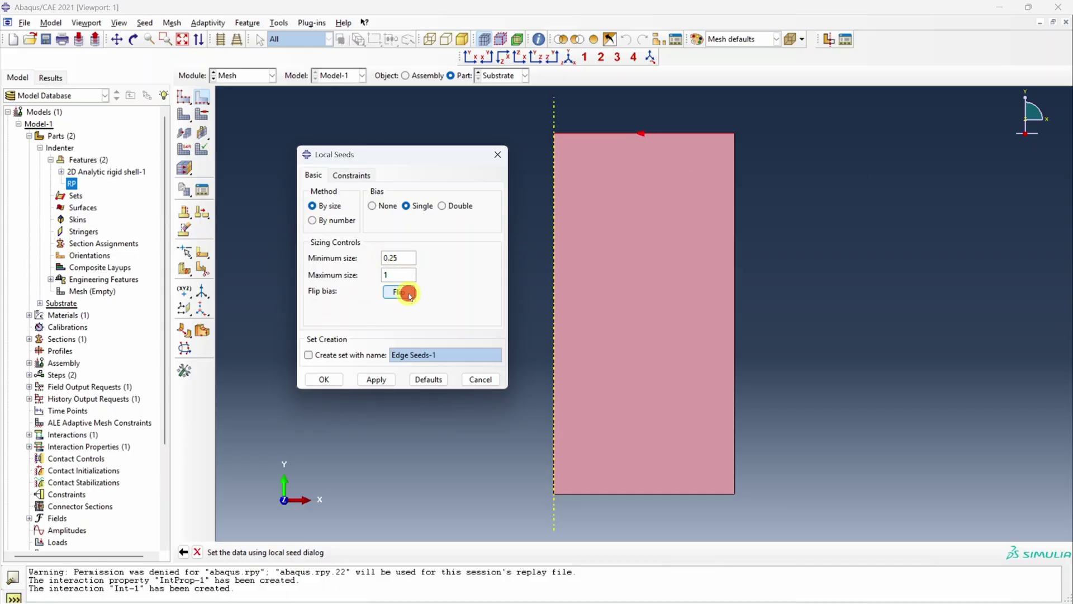
left_click(376, 379)
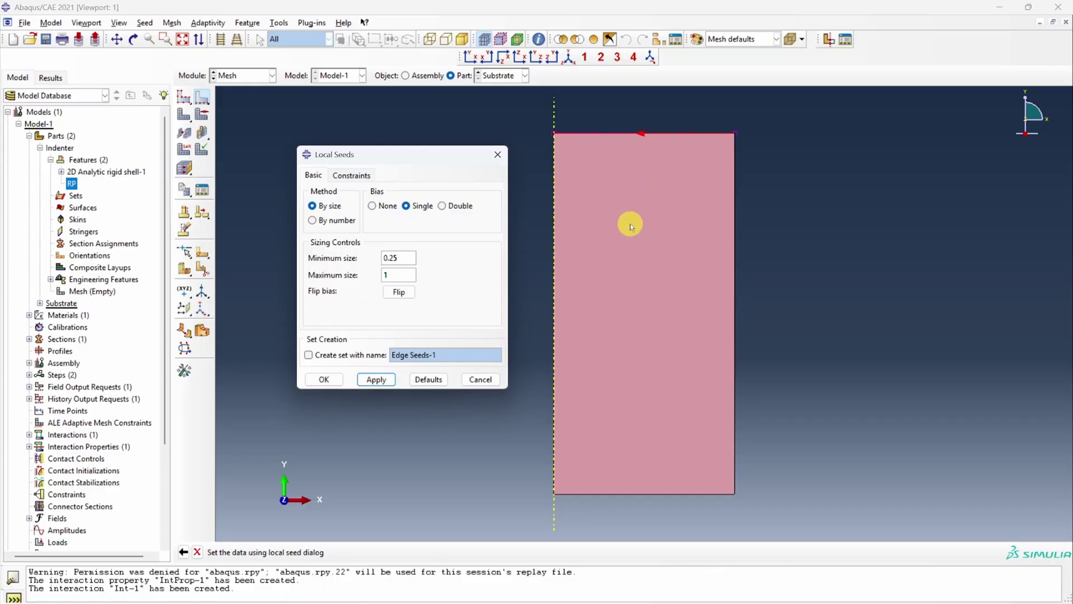
scroll(615, 131, "up", 2)
scroll(615, 130, "up", 3)
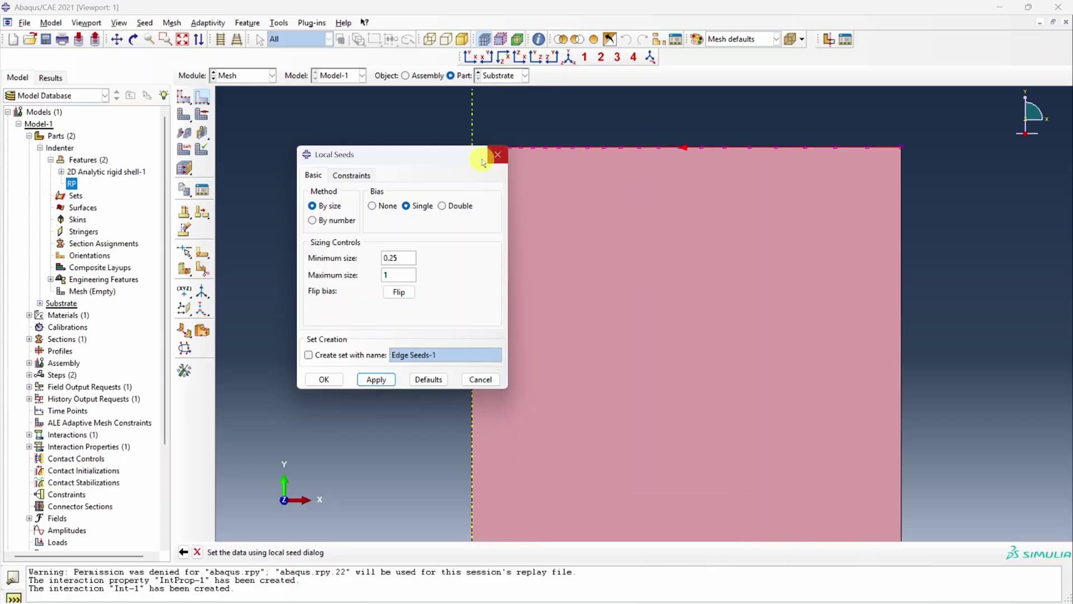
left_click_drag(438, 160, 324, 181)
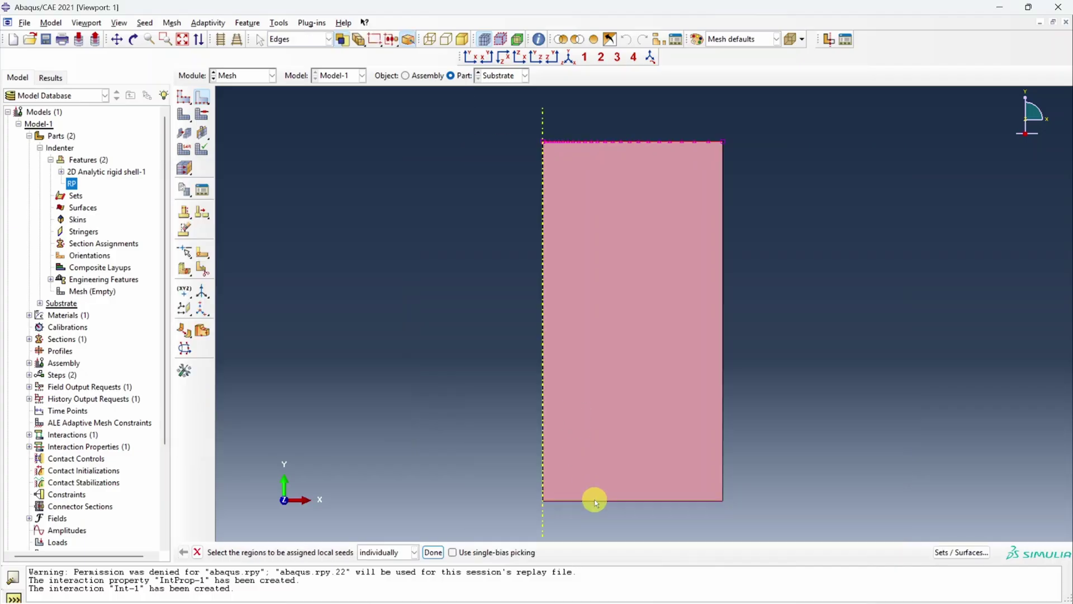
Apply the same biased seeds to the bottom, left and right edges, flipping the right edge.
left_click(433, 553)
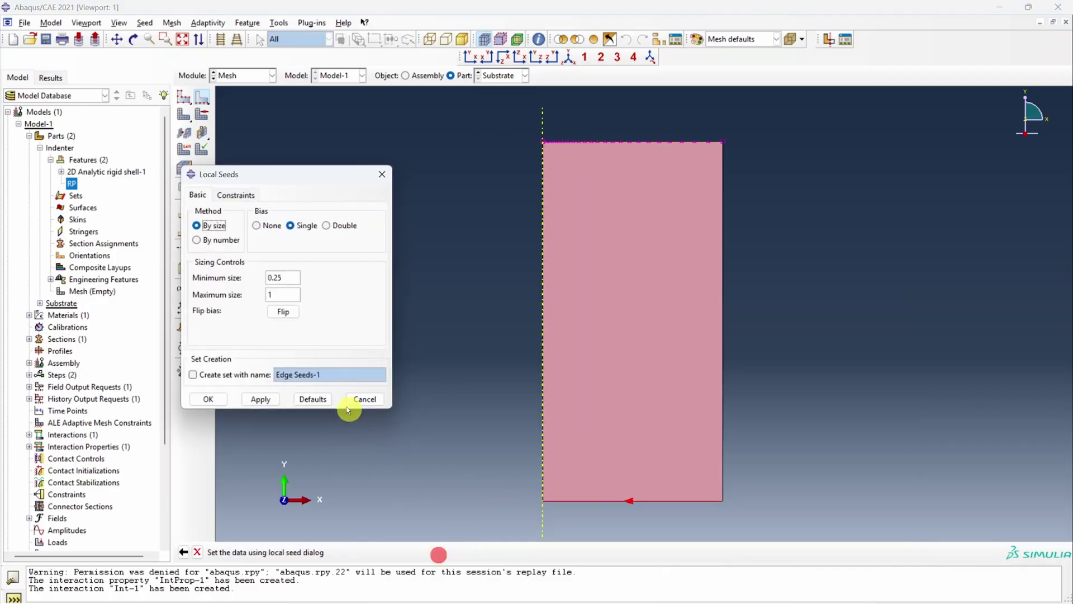
left_click(209, 398)
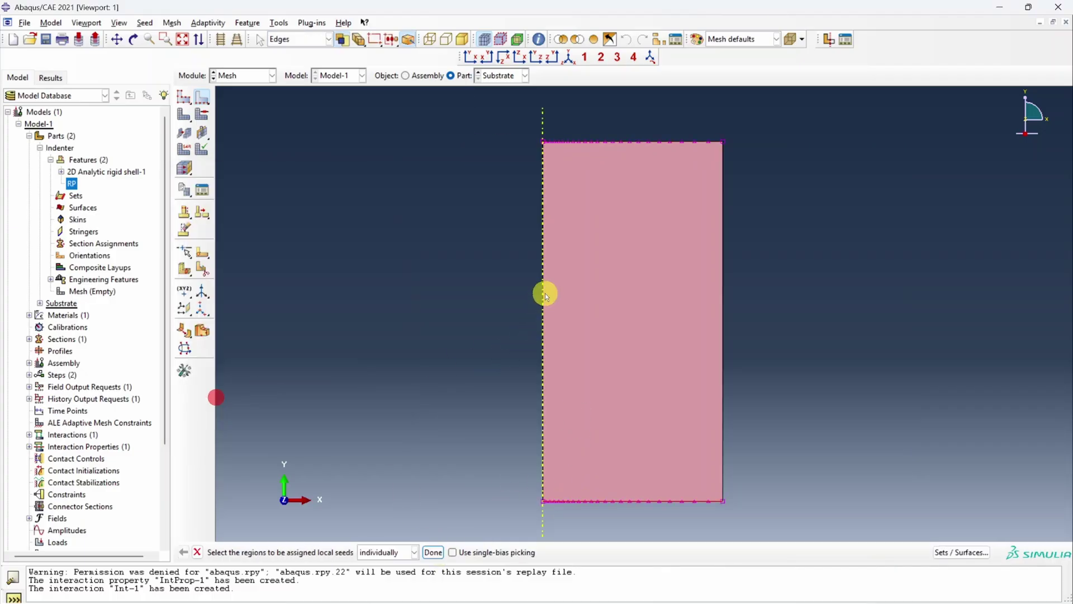
left_click(434, 552)
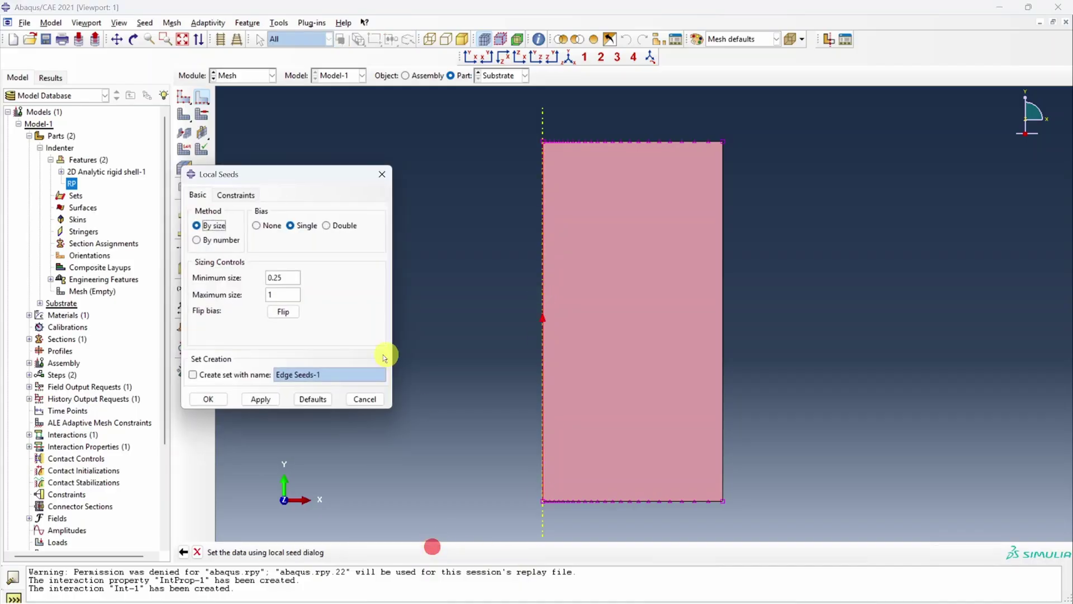
left_click(210, 398)
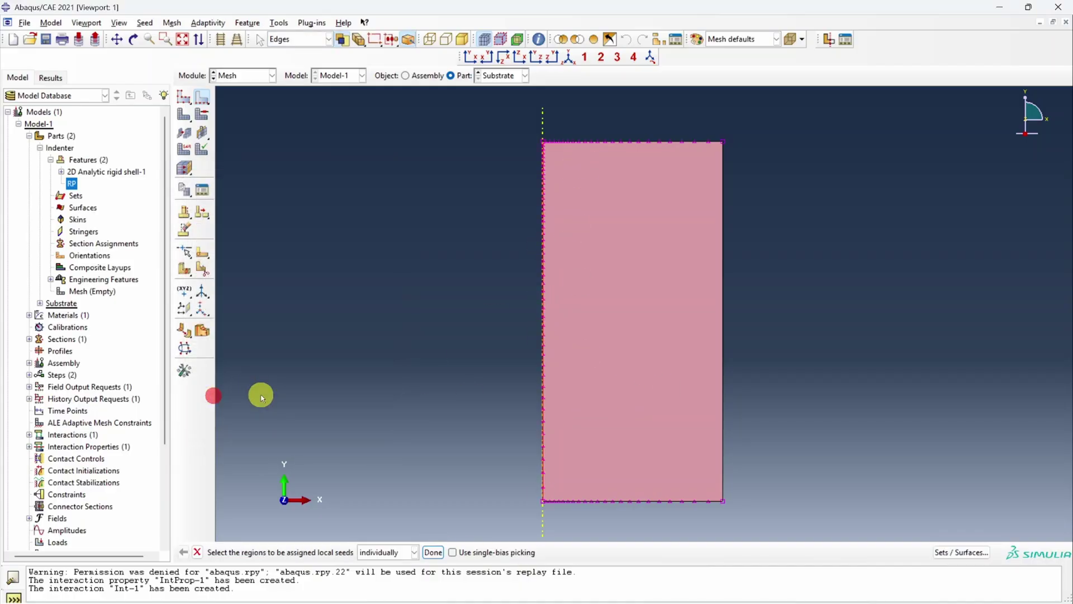
left_click(724, 268)
left_click(434, 552)
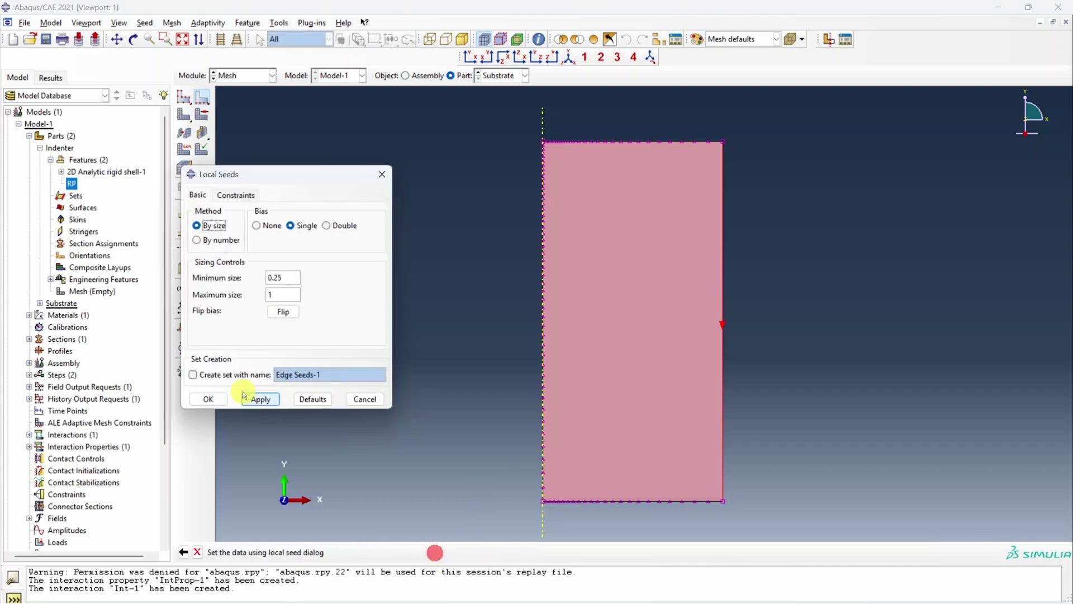
left_click(259, 399)
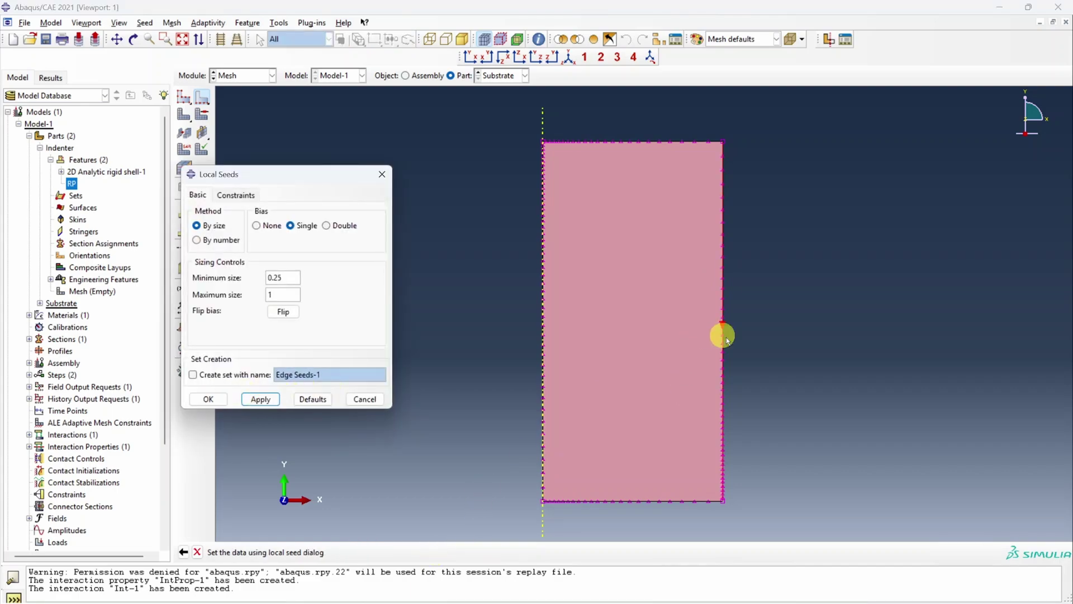
left_click(282, 311)
left_click(260, 399)
left_click(207, 399)
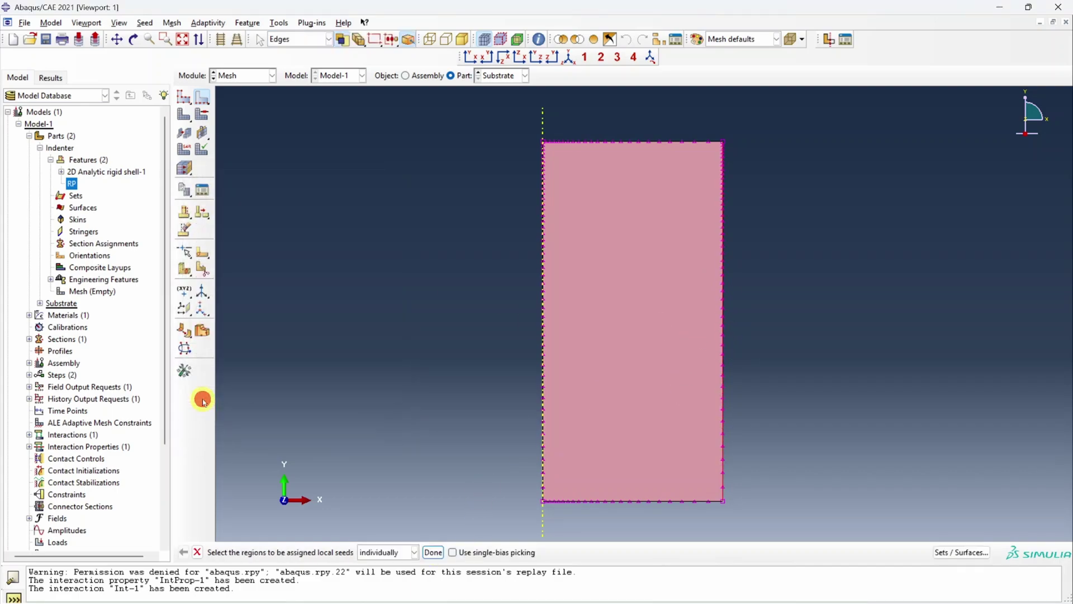
Mesh the Substrate part and assign the CAX4R axisymmetric reduced-integration element type to its face.
left_click(184, 119)
left_click(286, 552)
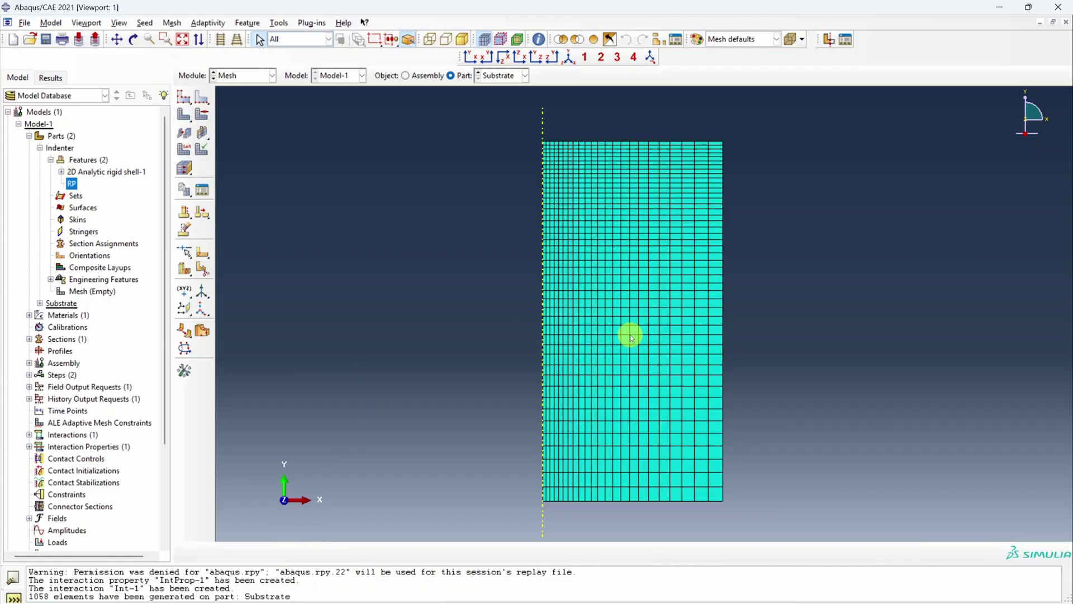
left_click(170, 22)
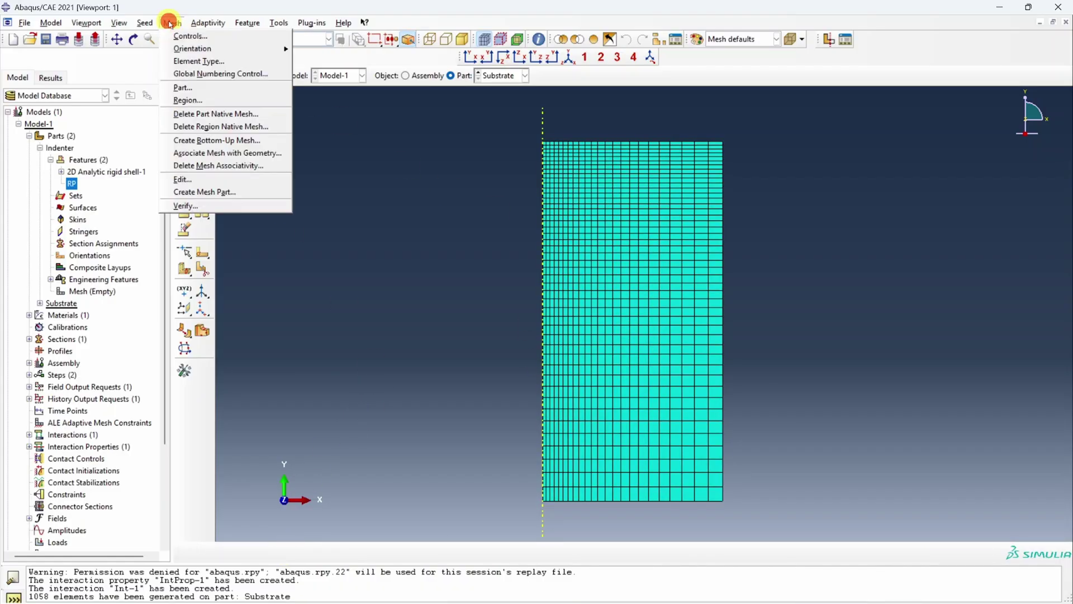
left_click(195, 60)
left_click(599, 267)
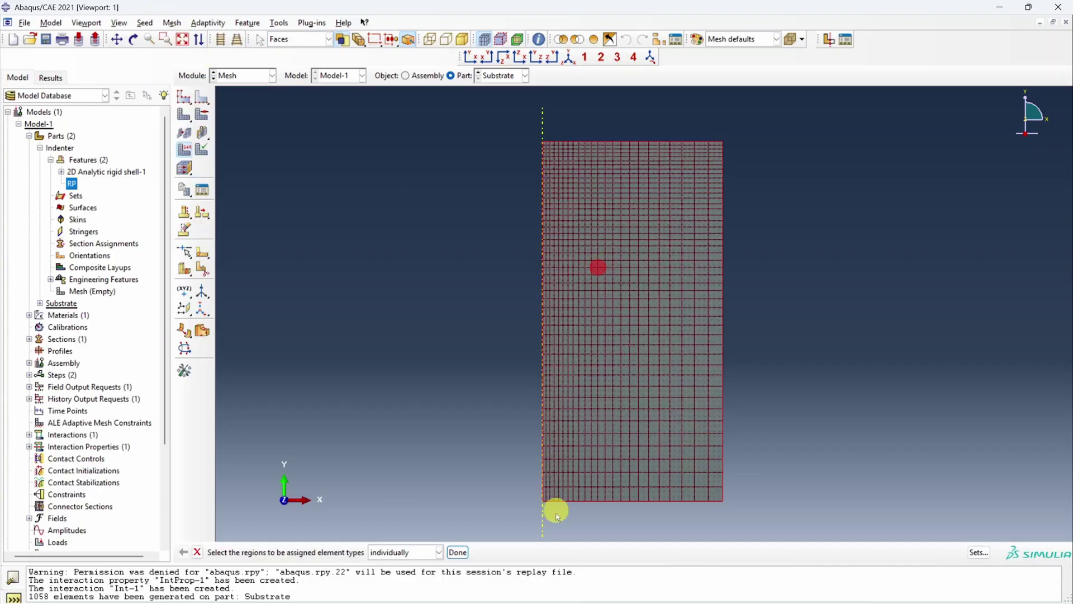
left_click(465, 556)
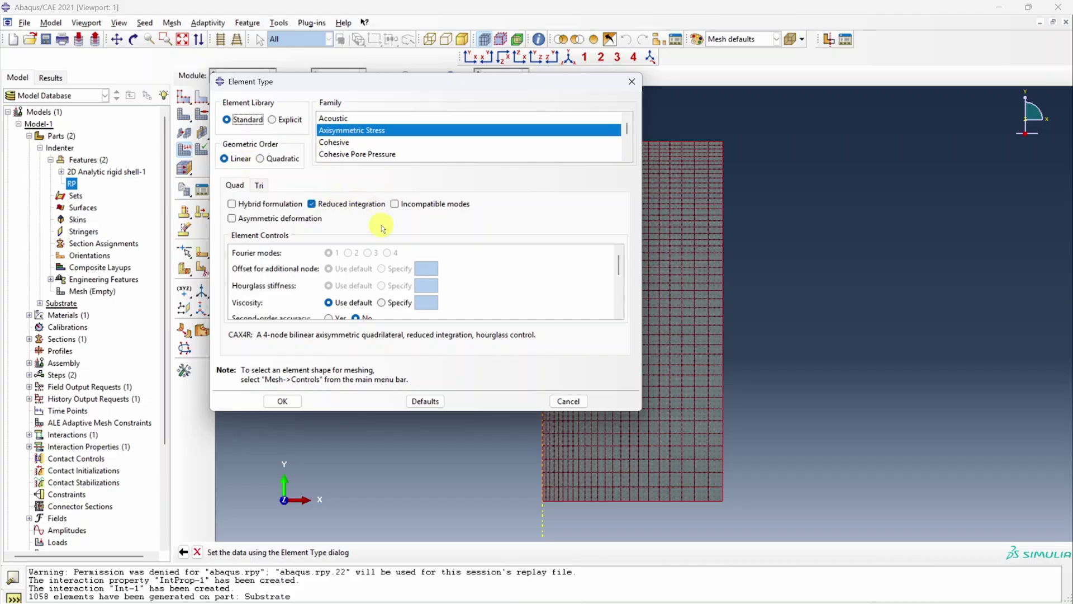
left_click(283, 401)
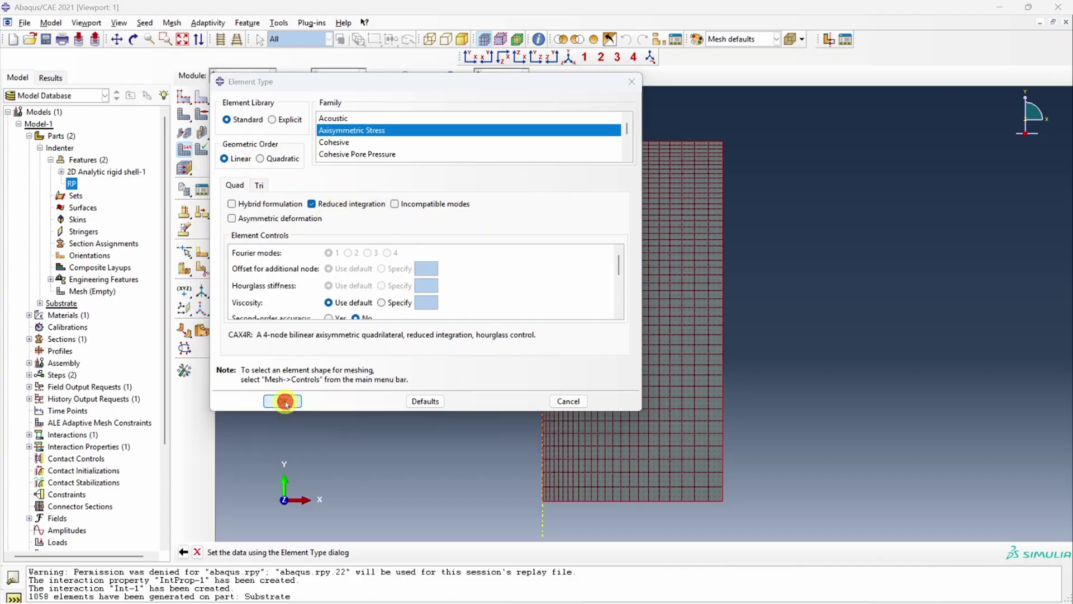
In the Job module, create analysis job Job-1 with default settings.
left_click(247, 75)
left_click(239, 186)
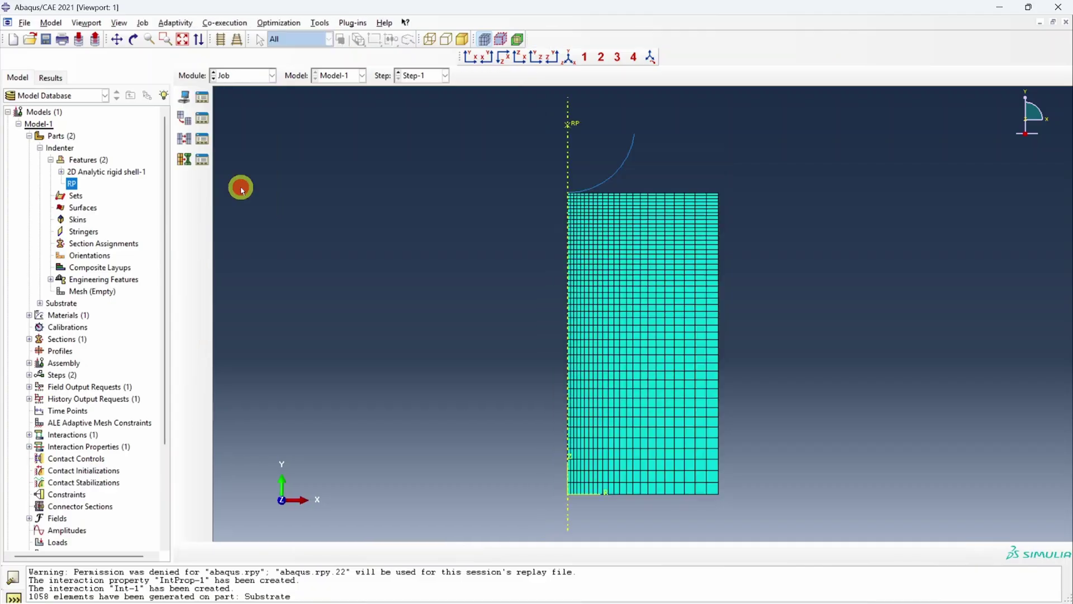
left_click(181, 102)
left_click(150, 355)
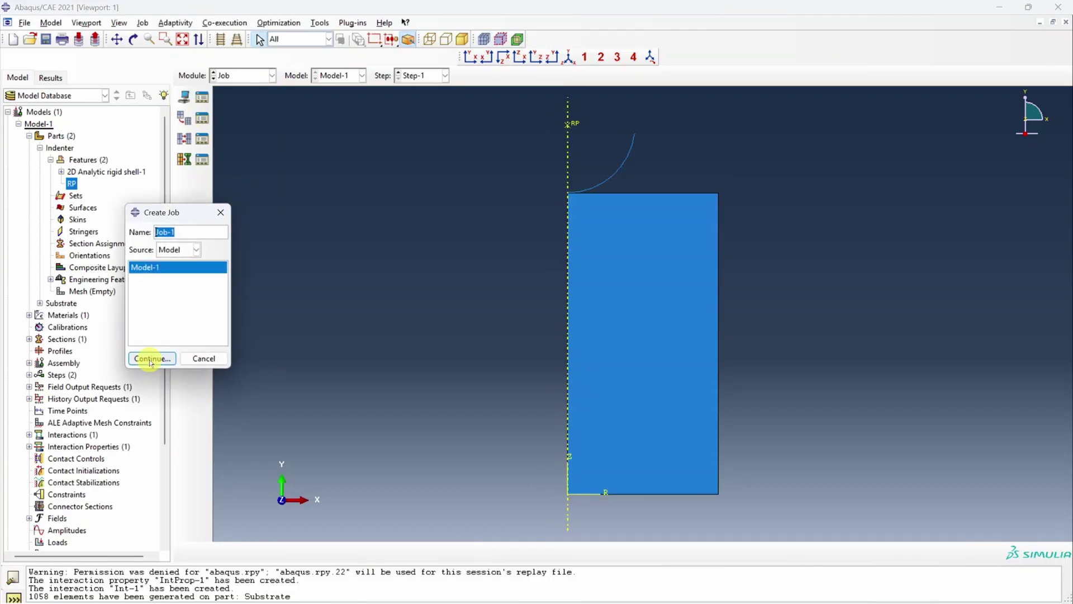
left_click(180, 430)
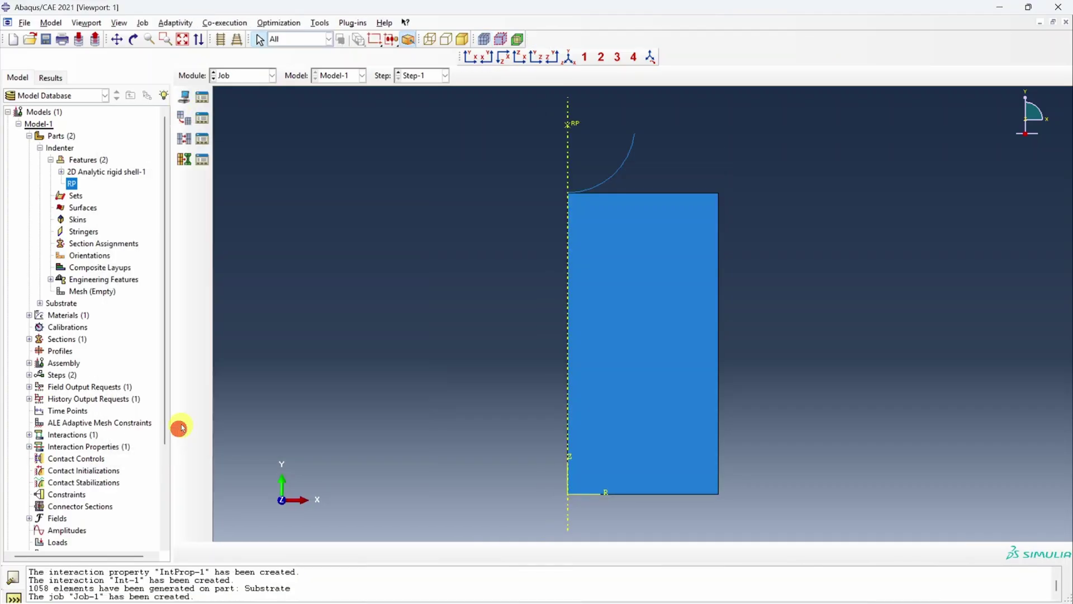
Submit Job-1 and watch its monitor until the analysis completes, then close the monitor.
right_click(35, 506)
left_click(90, 531)
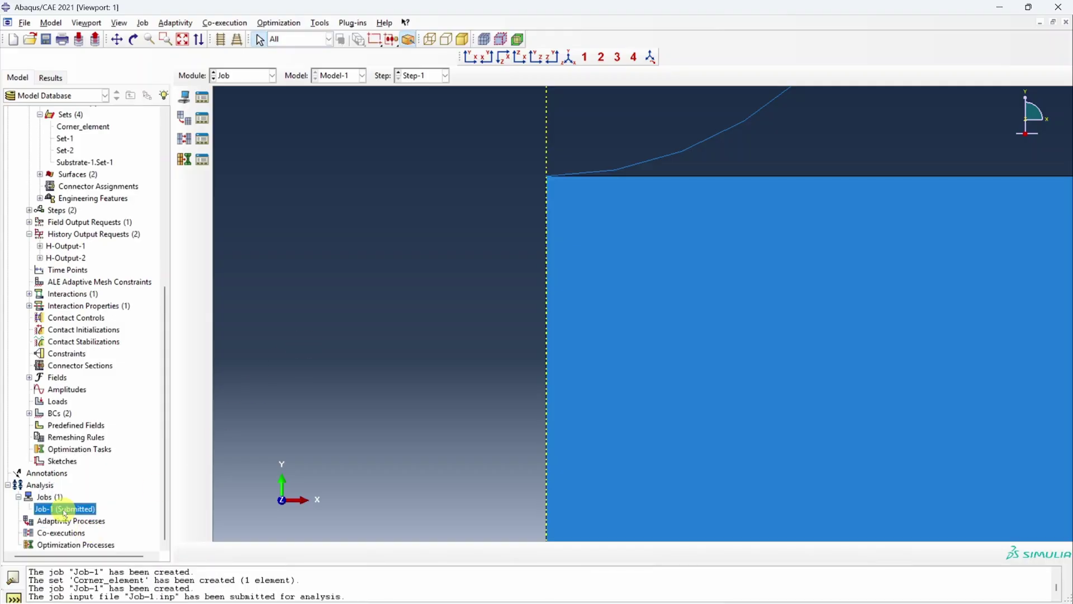
right_click(62, 508)
left_click(107, 556)
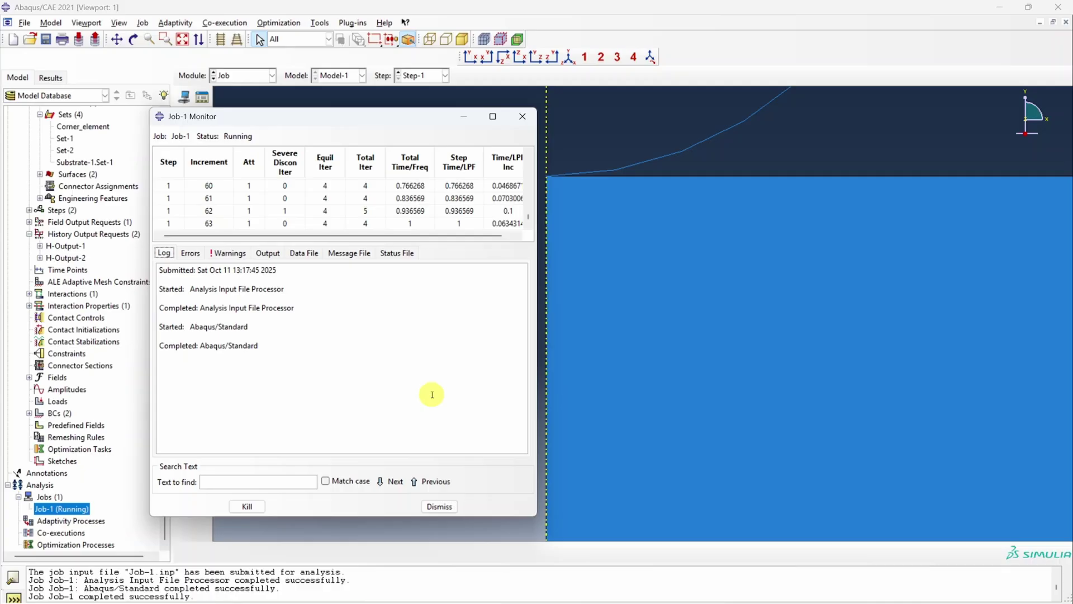
left_click(435, 504)
right_click(70, 507)
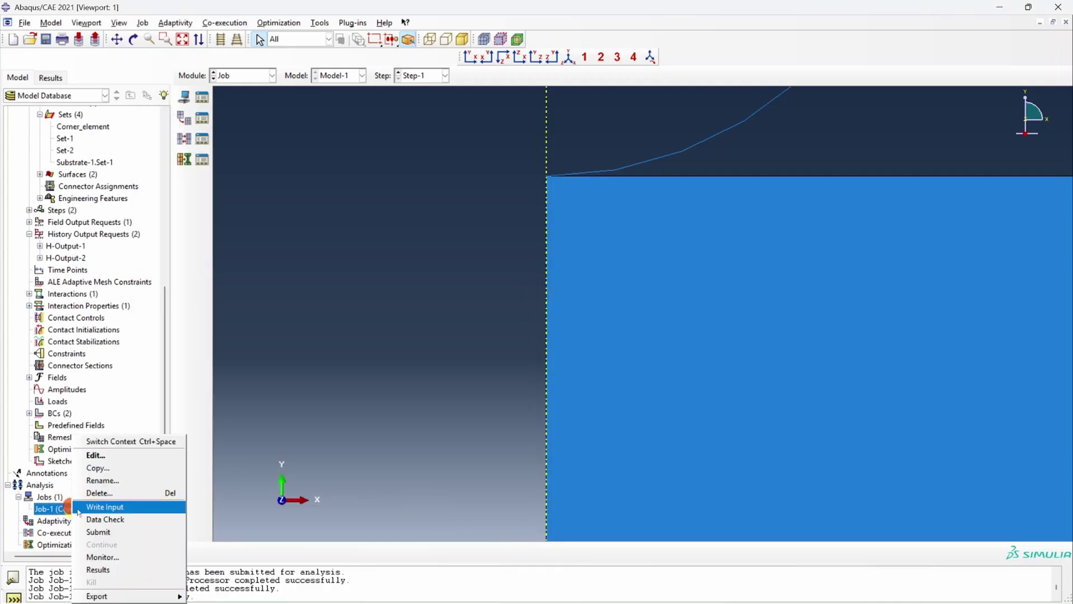
Open Job-1 results and plot PE plastic strain contours on the deformed shape.
left_click(116, 568)
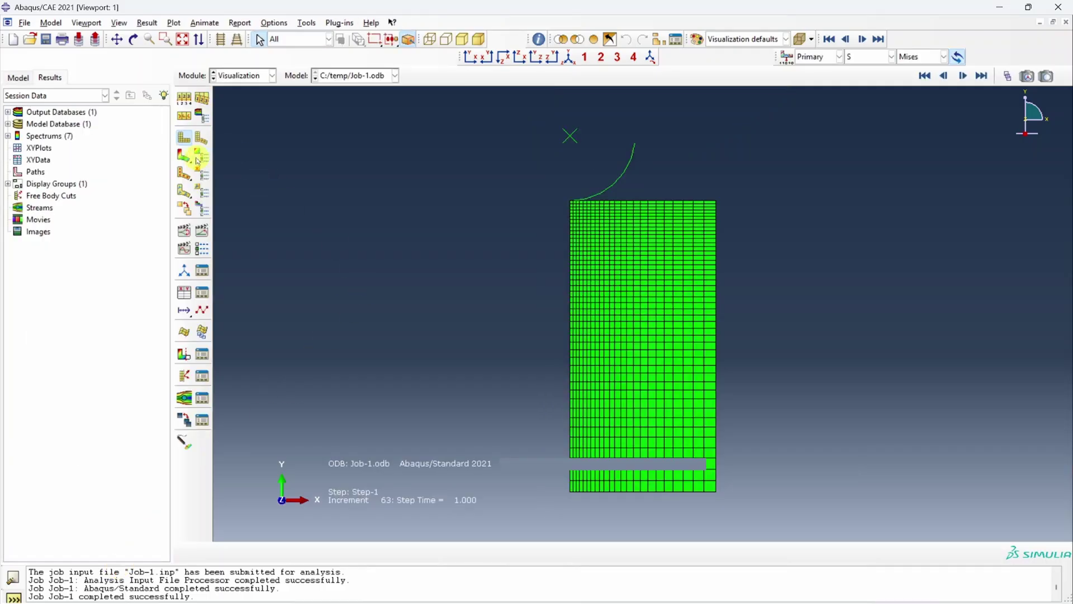
left_click(188, 161)
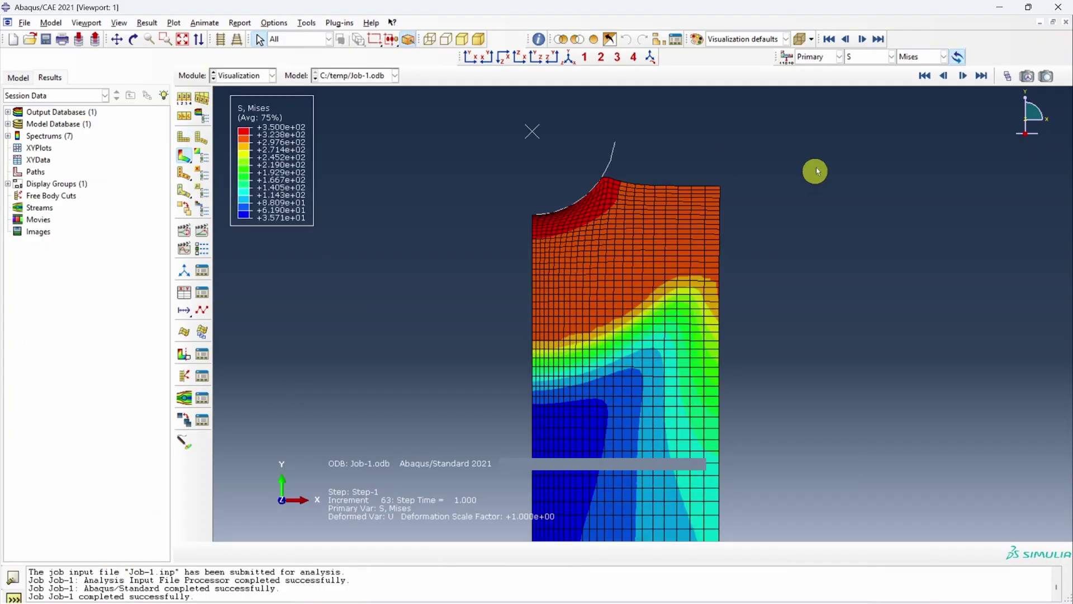
left_click(865, 58)
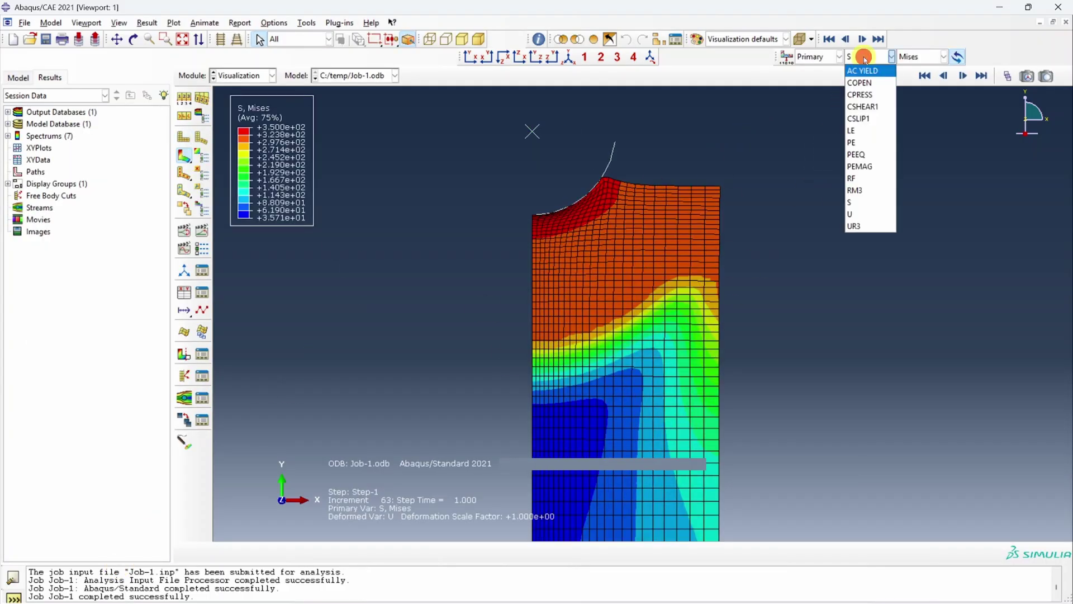
left_click(865, 134)
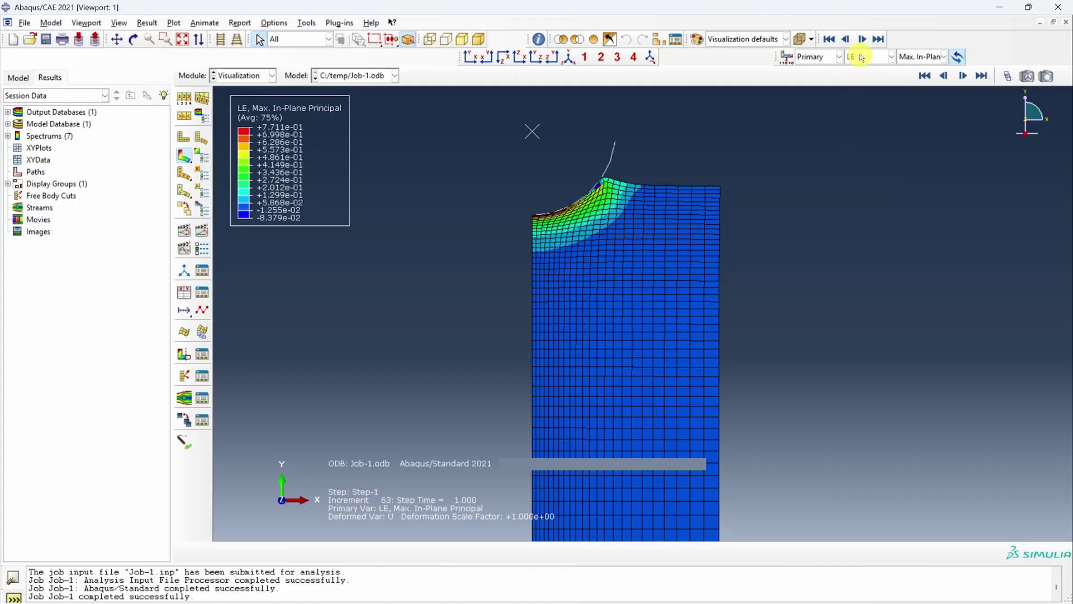
left_click(865, 58)
left_click(865, 140)
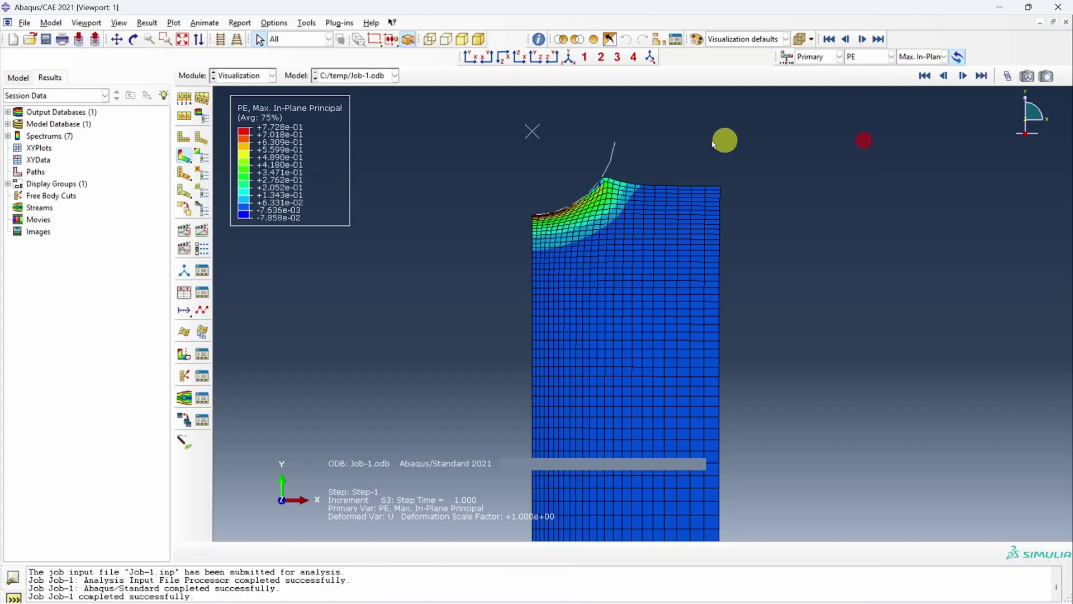
scroll(556, 202, "up", 3)
scroll(553, 223, "up", 2)
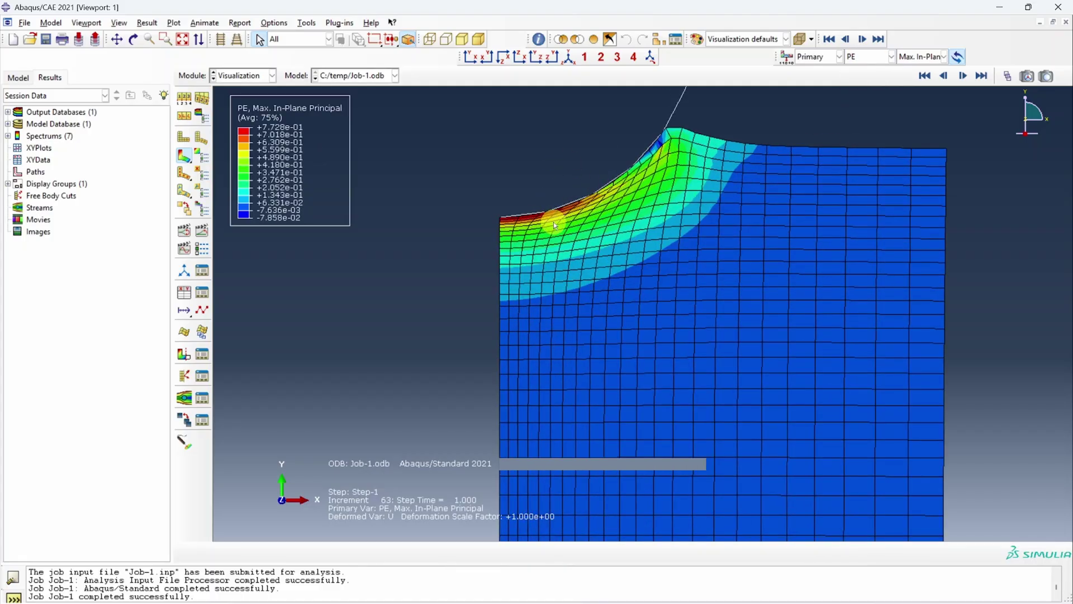
scroll(553, 223, "down", 2)
scroll(553, 220, "down", 3)
Animate the PE results over time and rotate the model into a 3D view.
left_click(201, 230)
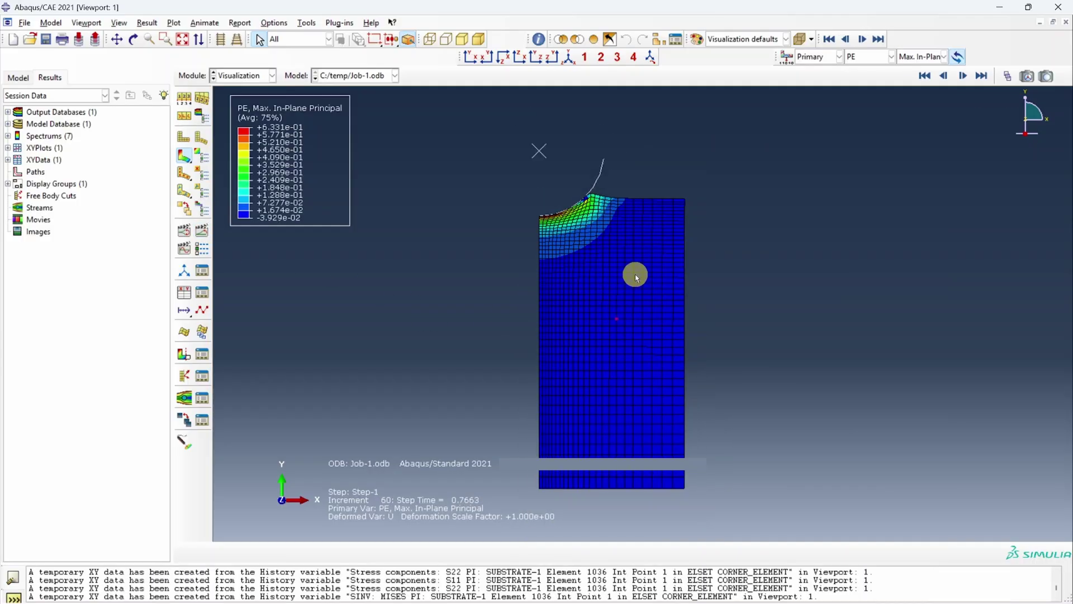
left_click_drag(652, 269, 616, 410, "ctrl+alt")
key("Escape")
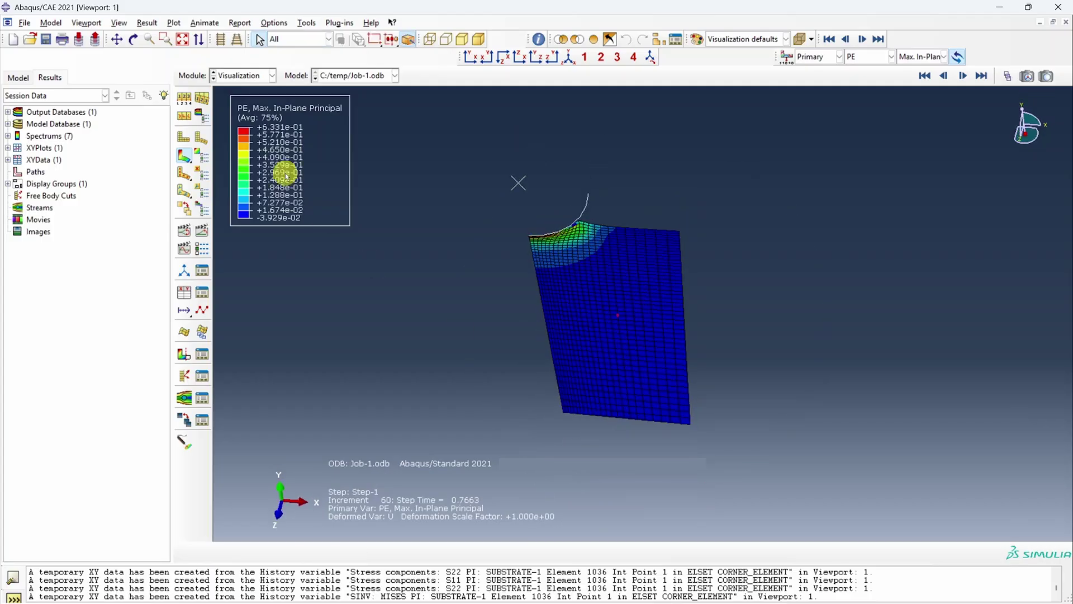
Sweep the PE results to 360° in 50 segments as a 3D cylinder and animate the time history.
left_click(118, 23)
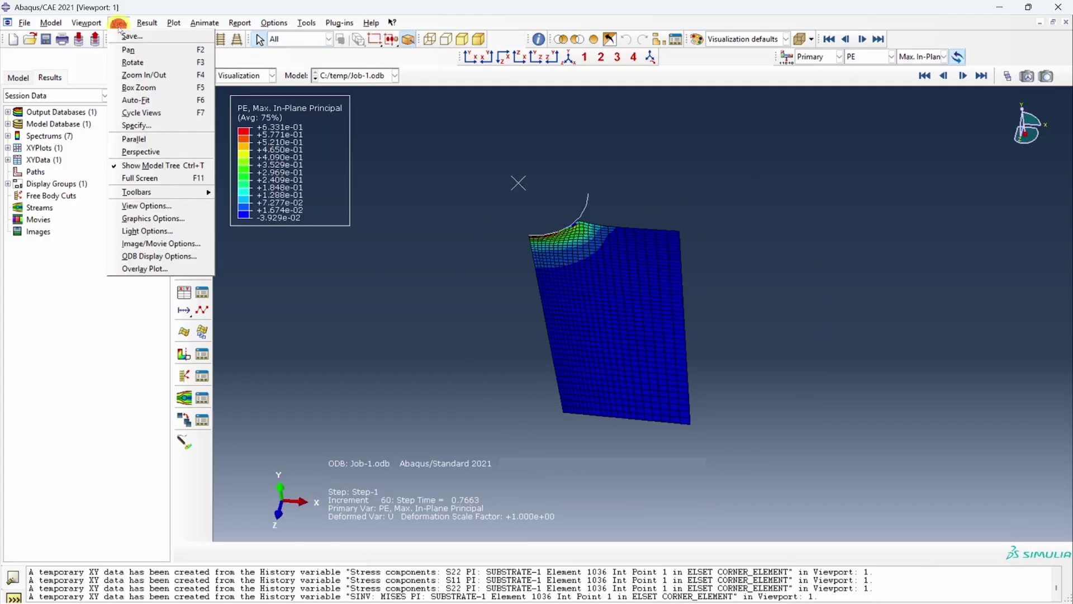
left_click(177, 256)
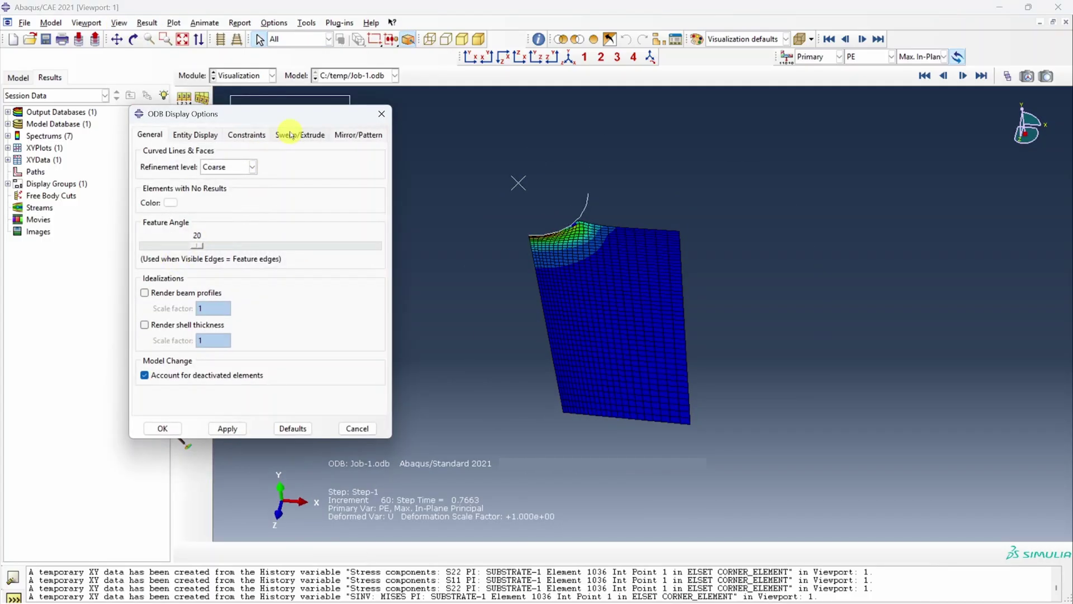
left_click(290, 135)
left_click(146, 166)
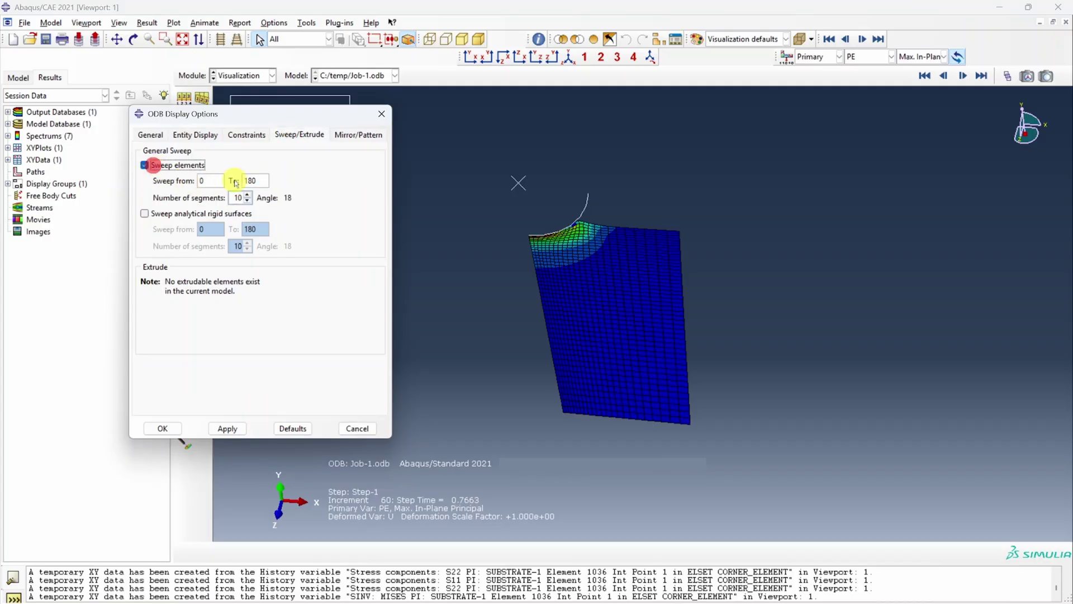
double_click(259, 180)
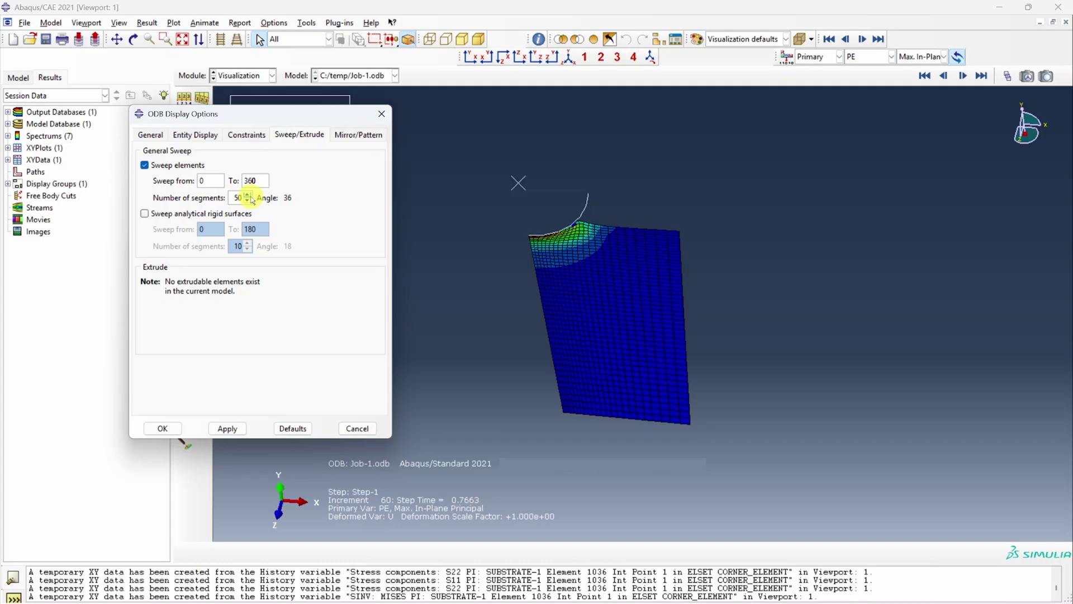
left_click(227, 428)
left_click(357, 428)
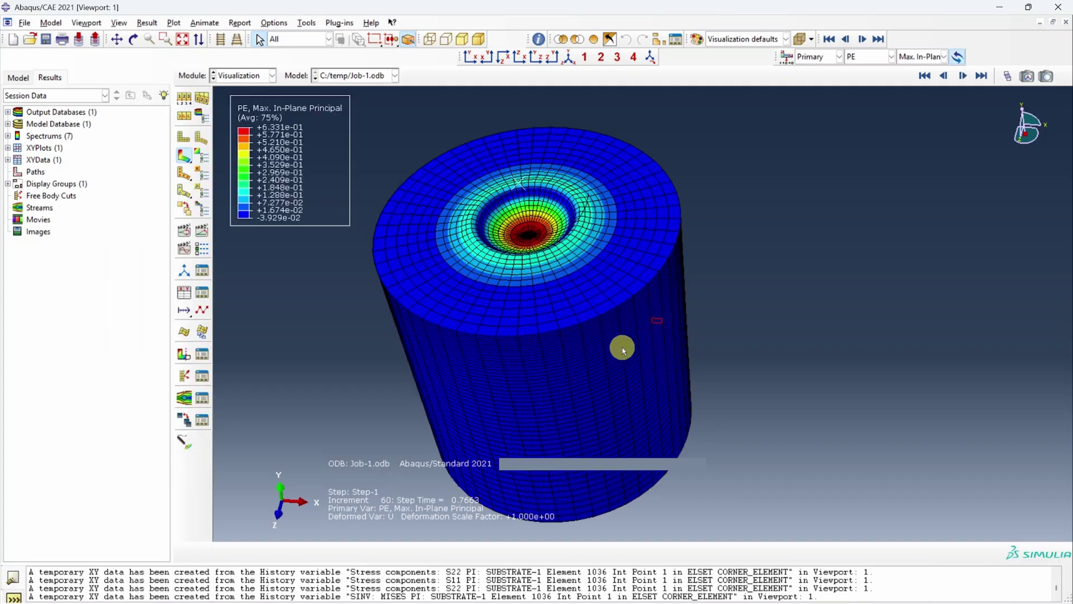
left_click(202, 231)
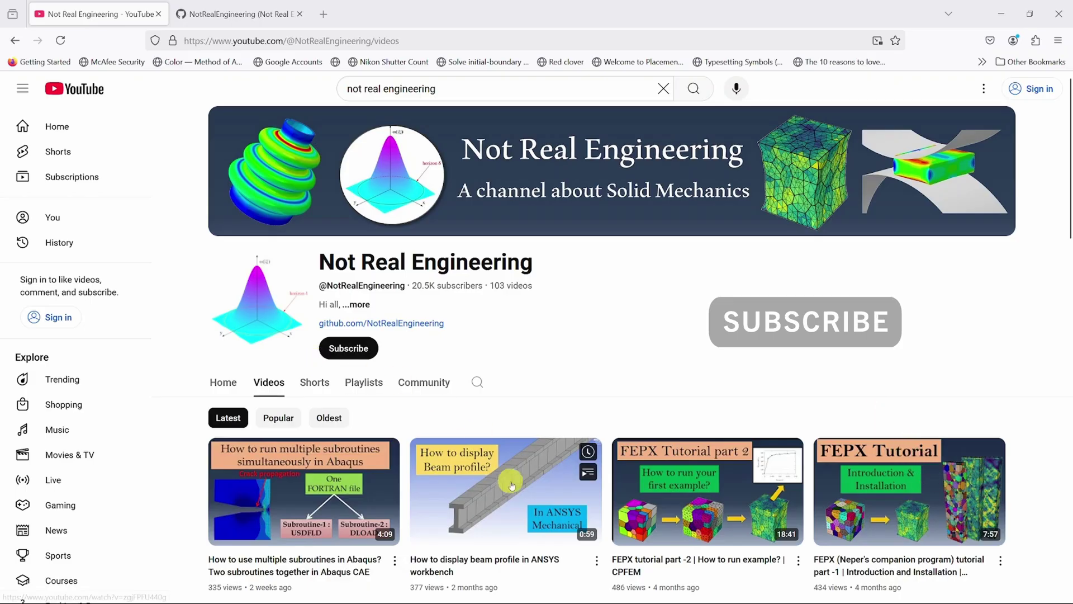
Browse the Not Real Engineering channel's videos and playlists, opening the full ANSYS tutorials playlist.
scroll(510, 480, "down", 3)
scroll(518, 497, "down", 10)
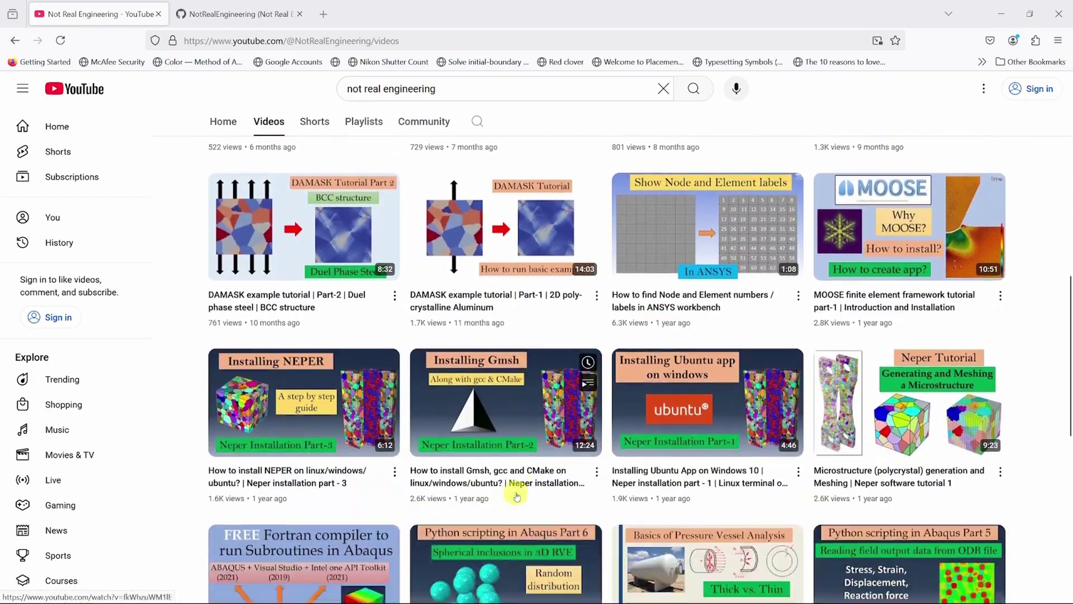
scroll(492, 456, "up", 10)
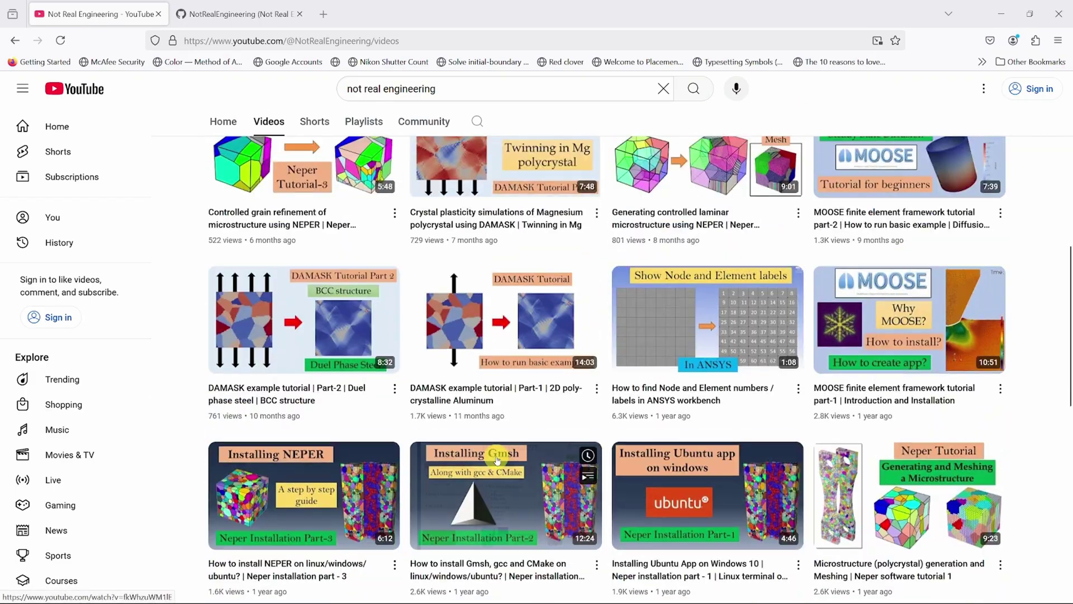
left_click(364, 121)
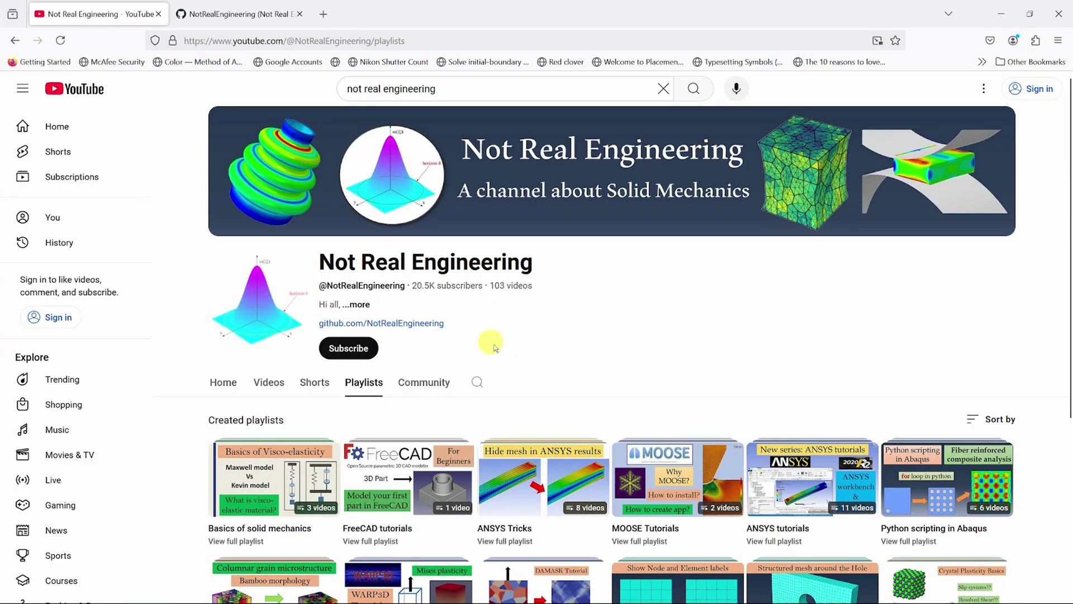
scroll(560, 414, "down", 1)
scroll(576, 431, "down", 3)
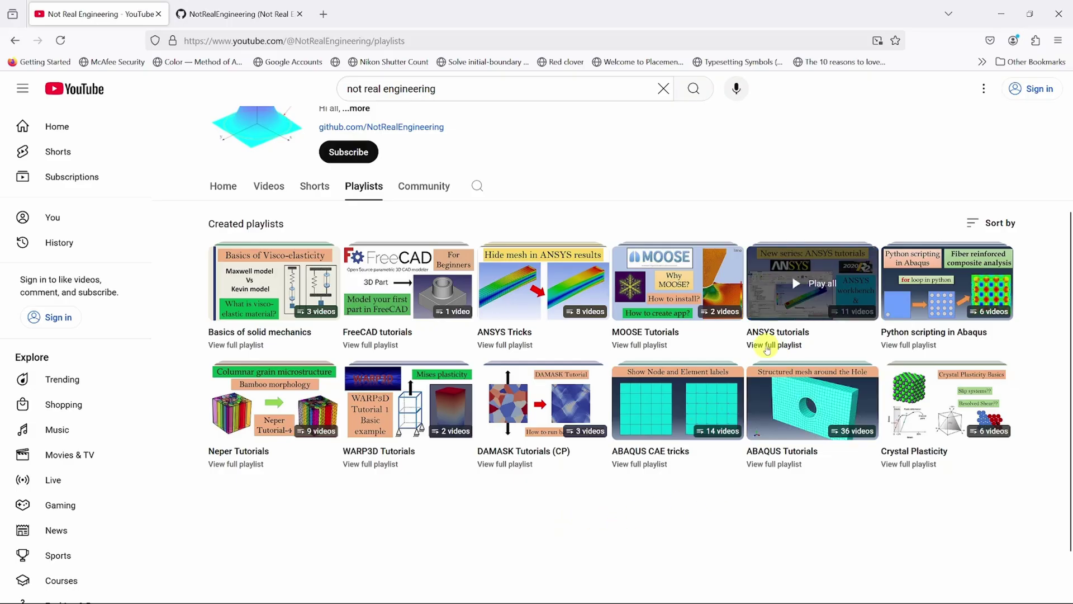
left_click(782, 346)
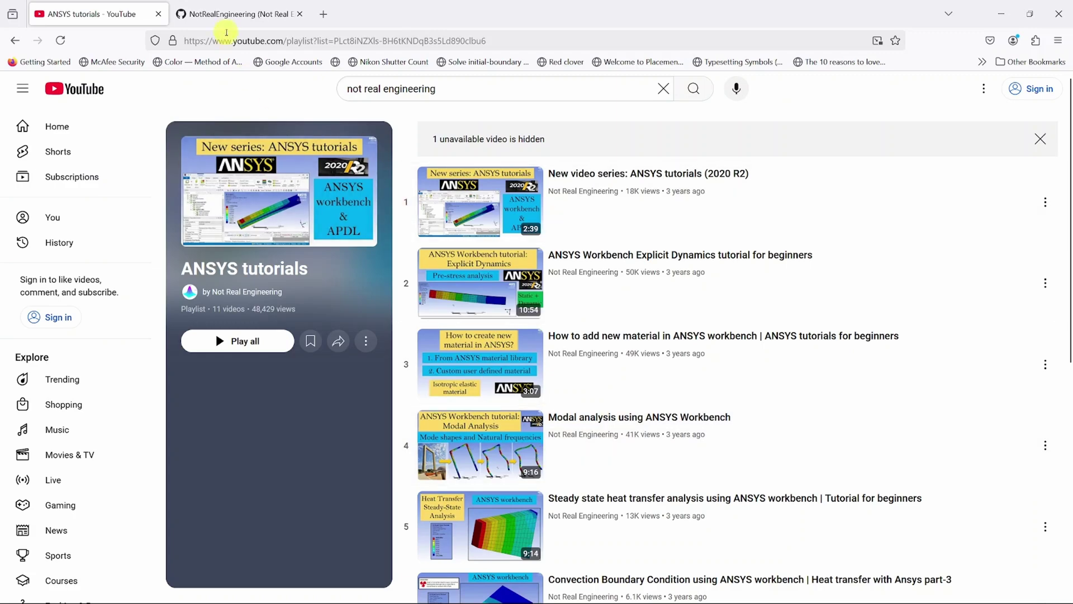
View the channel's GitHub profile repositories list.
left_click(225, 16)
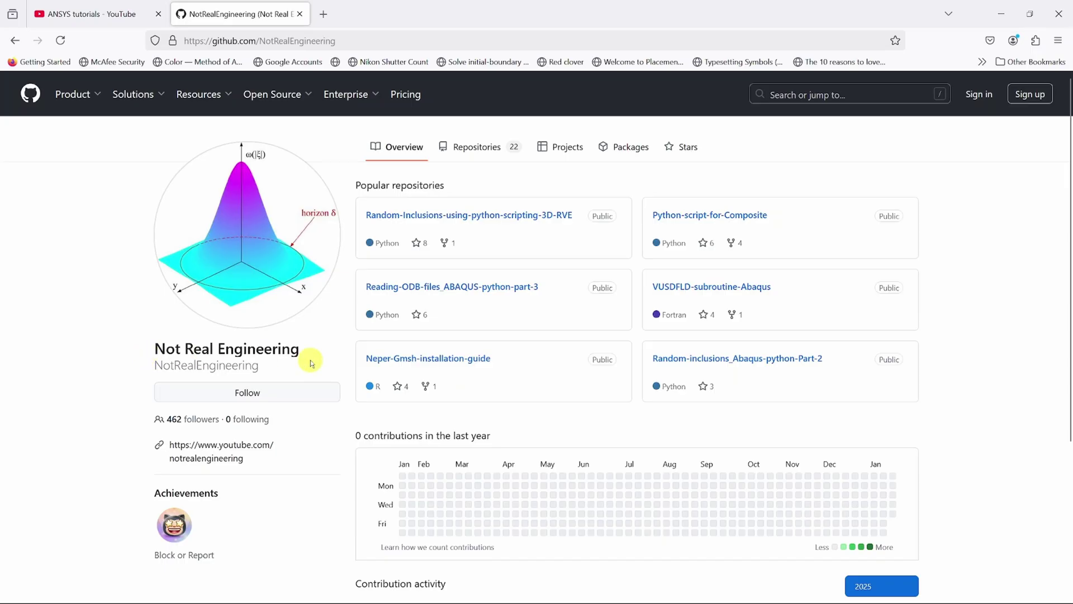
left_click(473, 147)
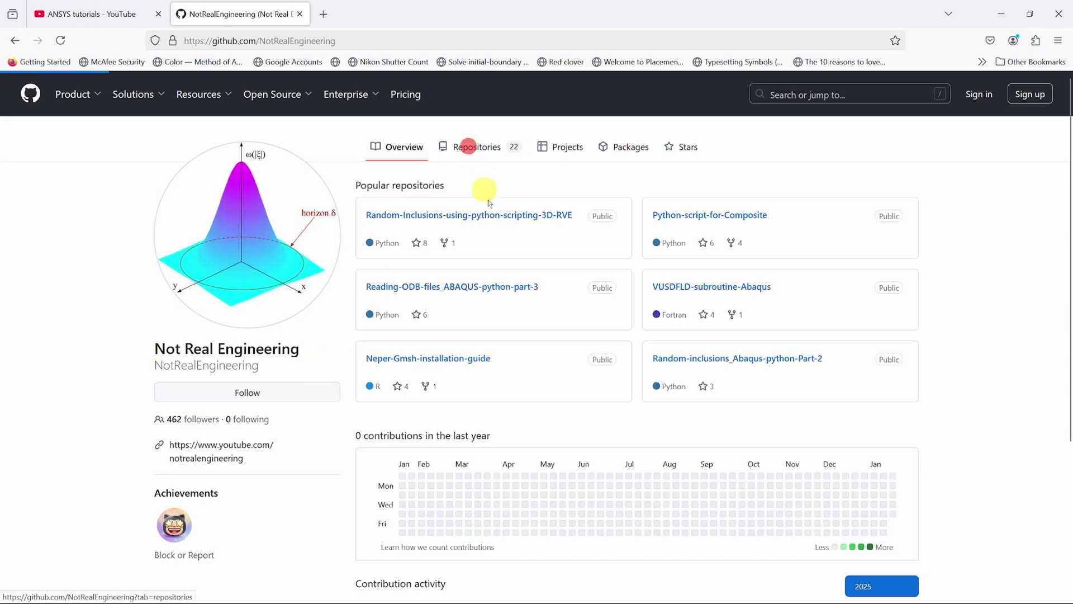
scroll(543, 345, "down", 8)
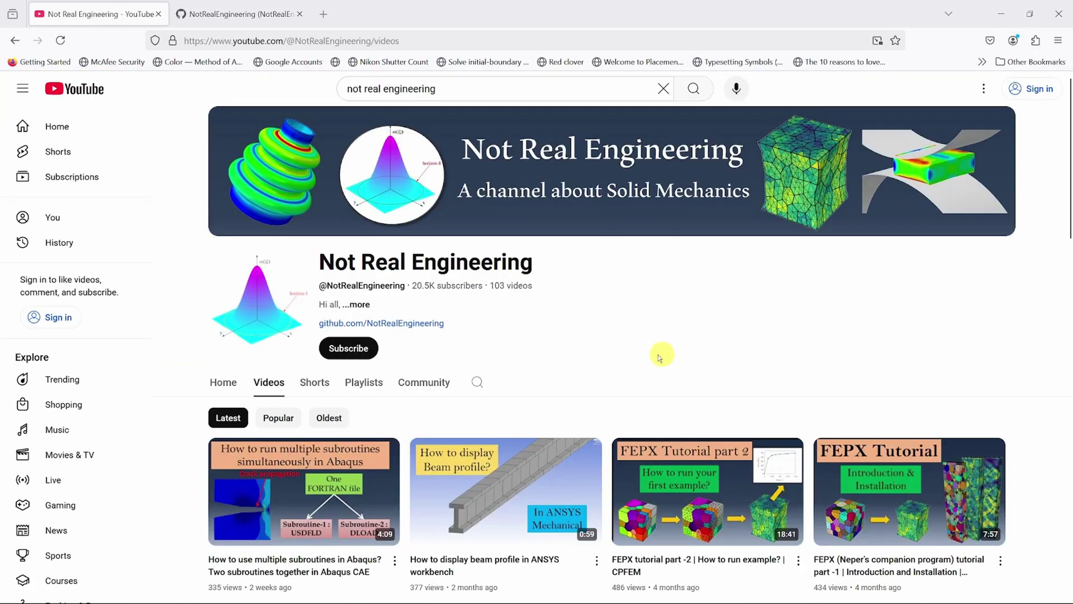